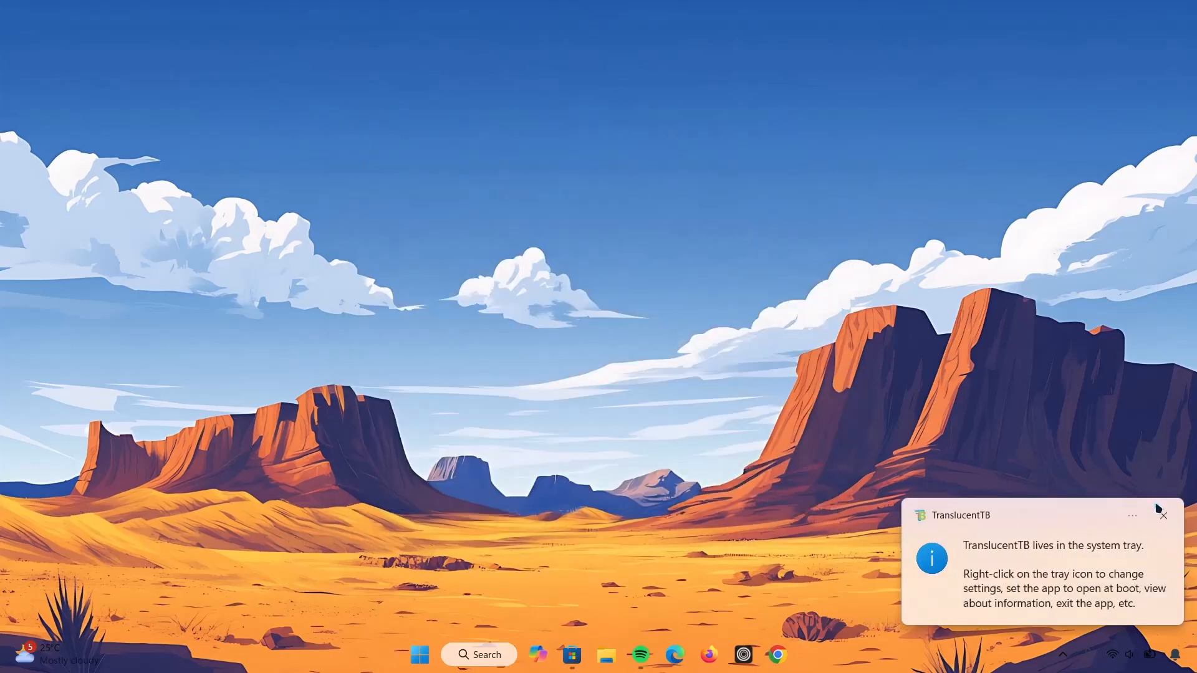
# Dismiss the TranslucentTB notification and set TranslucentTB's desktop taskbar style to Acrylic
pyautogui.click(1162, 515)
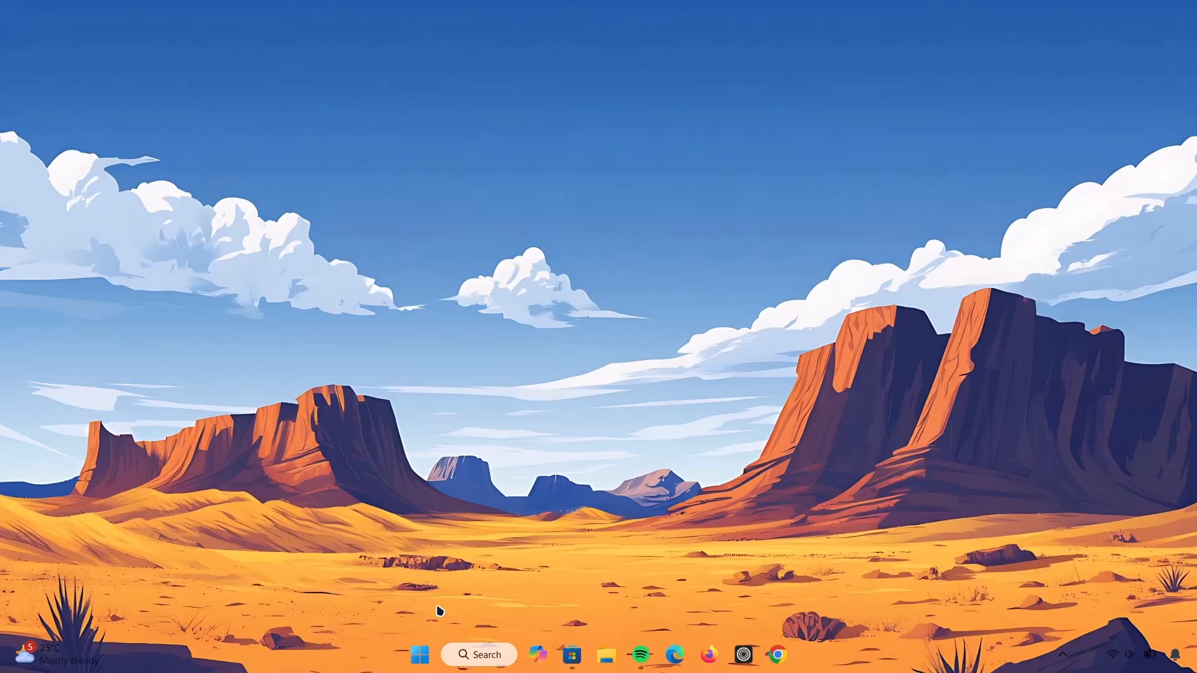
pyautogui.click(1063, 655)
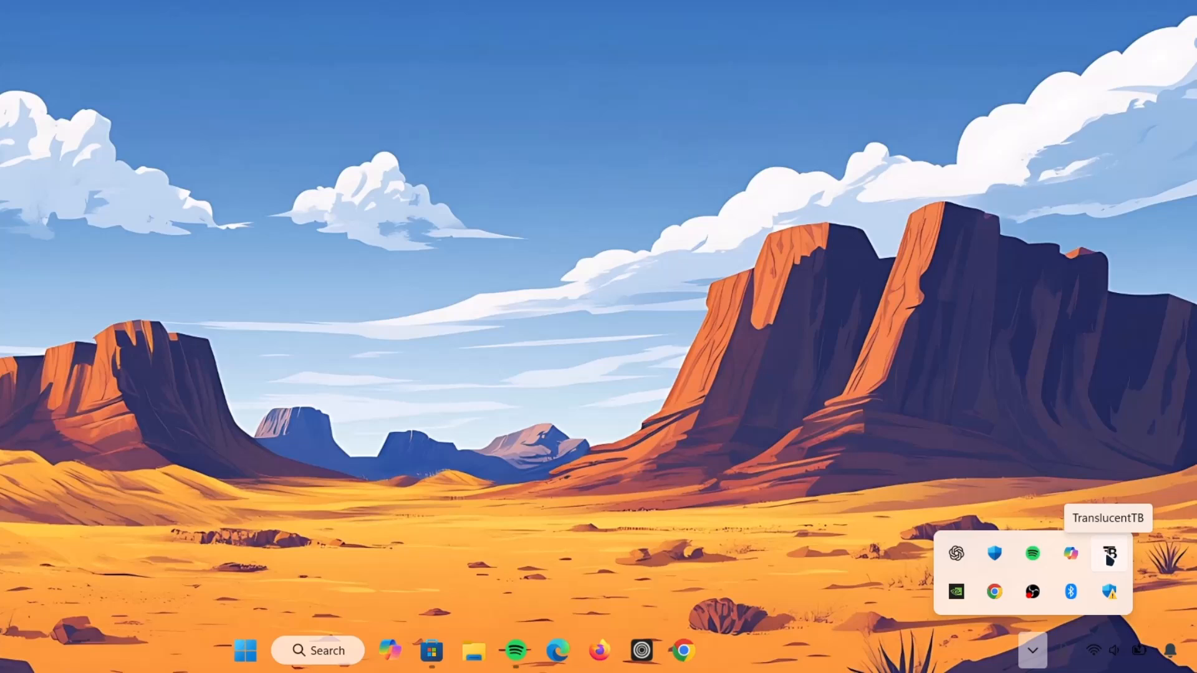
pyautogui.rightClick(1109, 558)
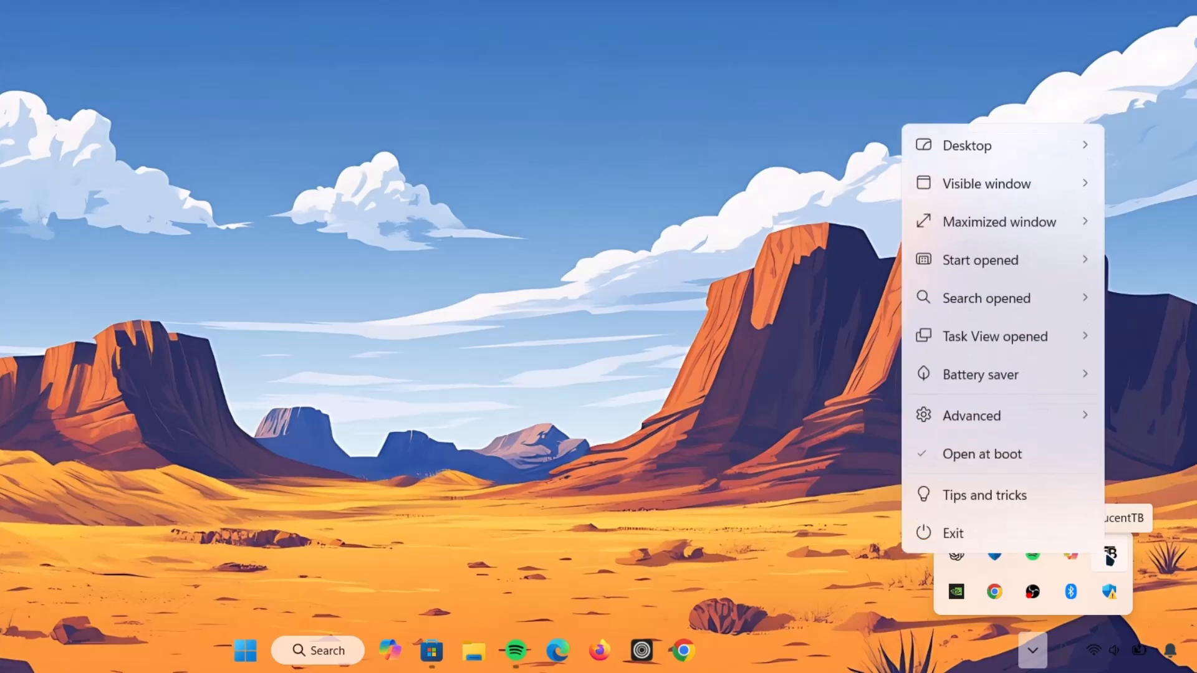
pyautogui.moveTo(1006, 141)
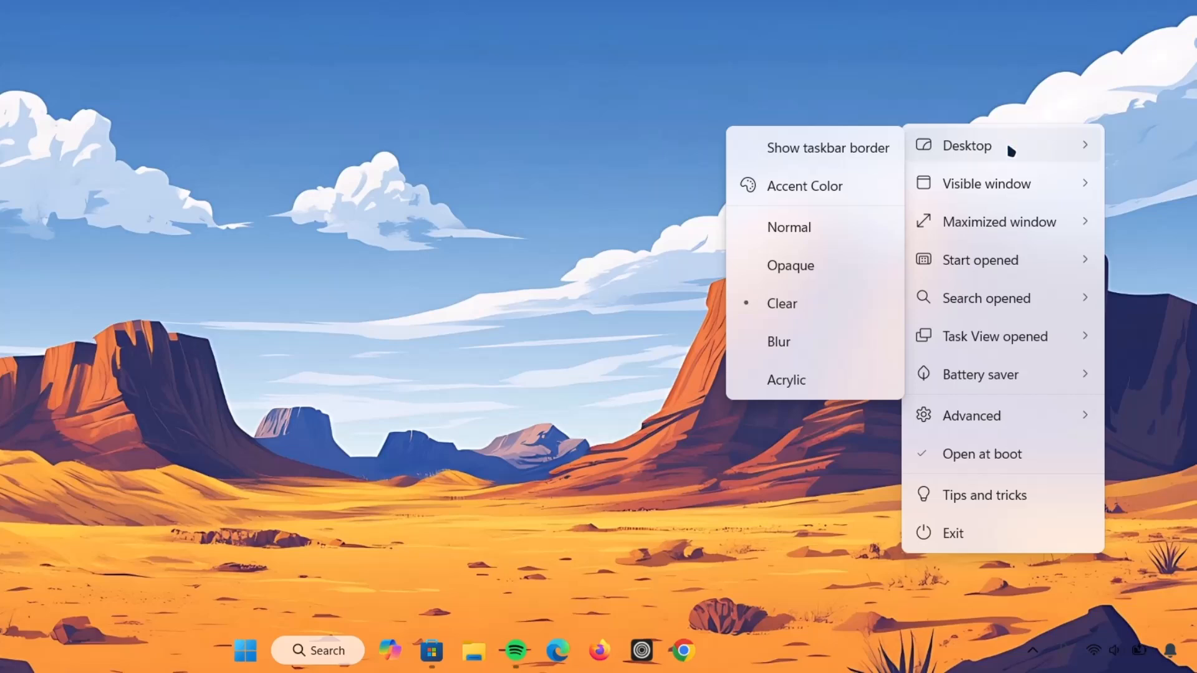
pyautogui.click(781, 382)
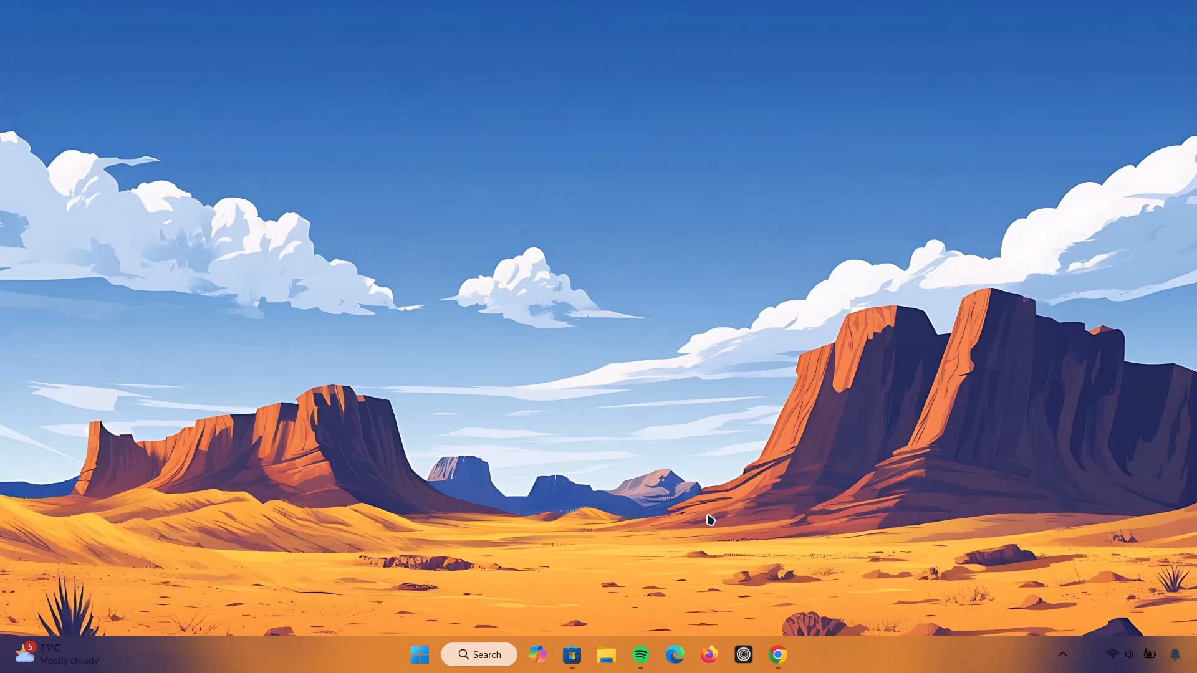
# Switch to Chrome, download the Zen Stones Minimalist Balance desktop wallpaper and show the file in its folder
pyautogui.click(777, 654)
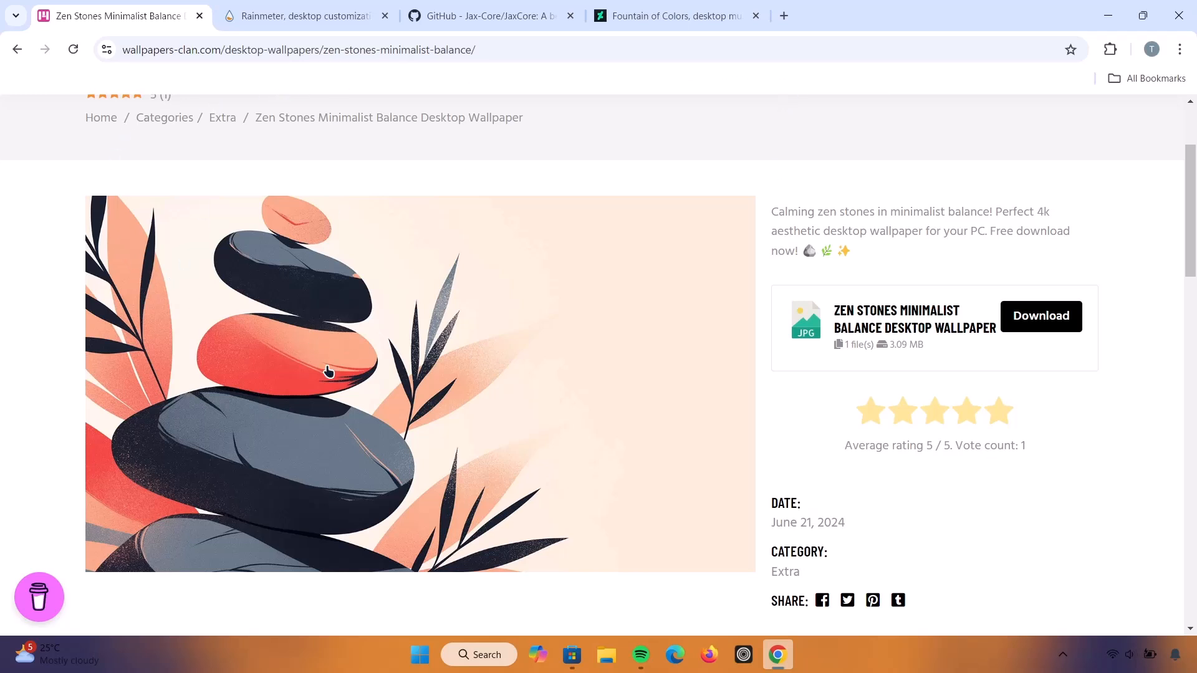
pyautogui.click(1041, 317)
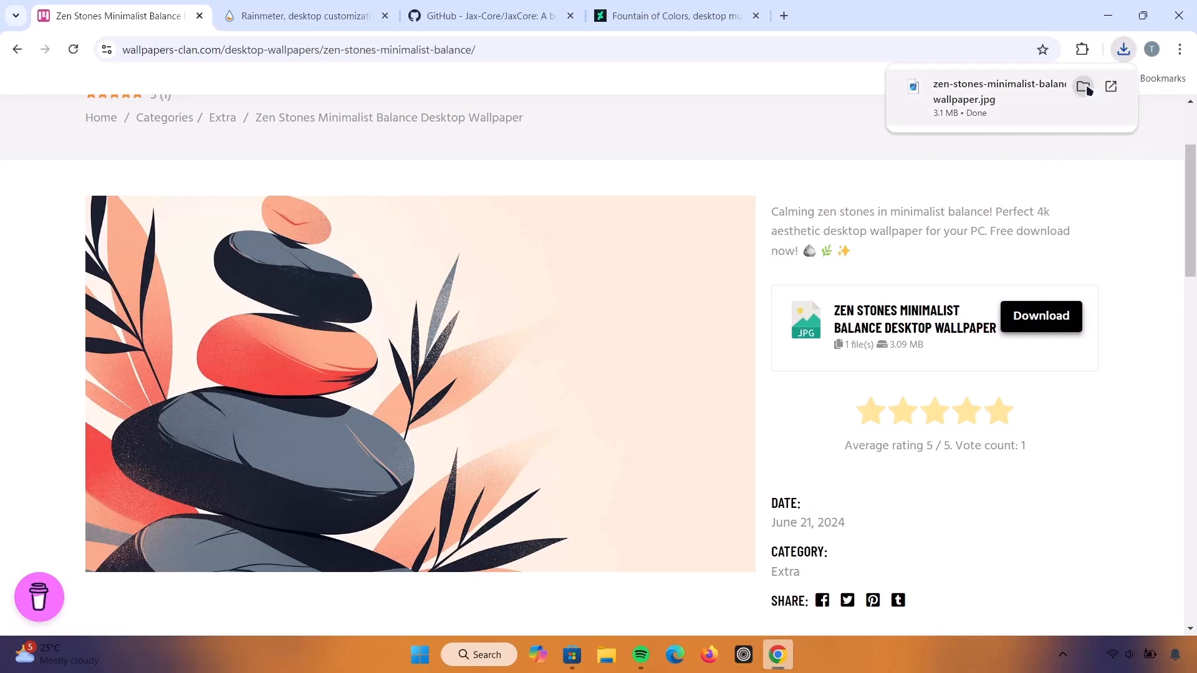
pyautogui.click(1085, 87)
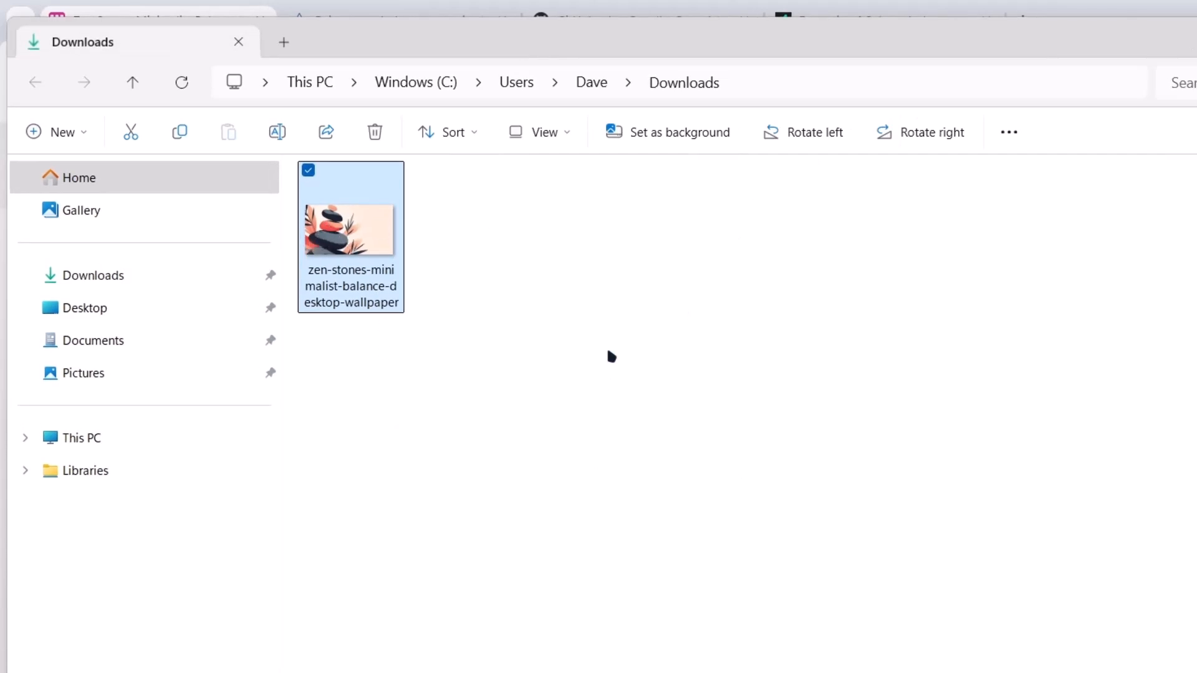
# Set the downloaded zen-stones wallpaper image as the desktop background and minimize the open windows
pyautogui.rightClick(376, 229)
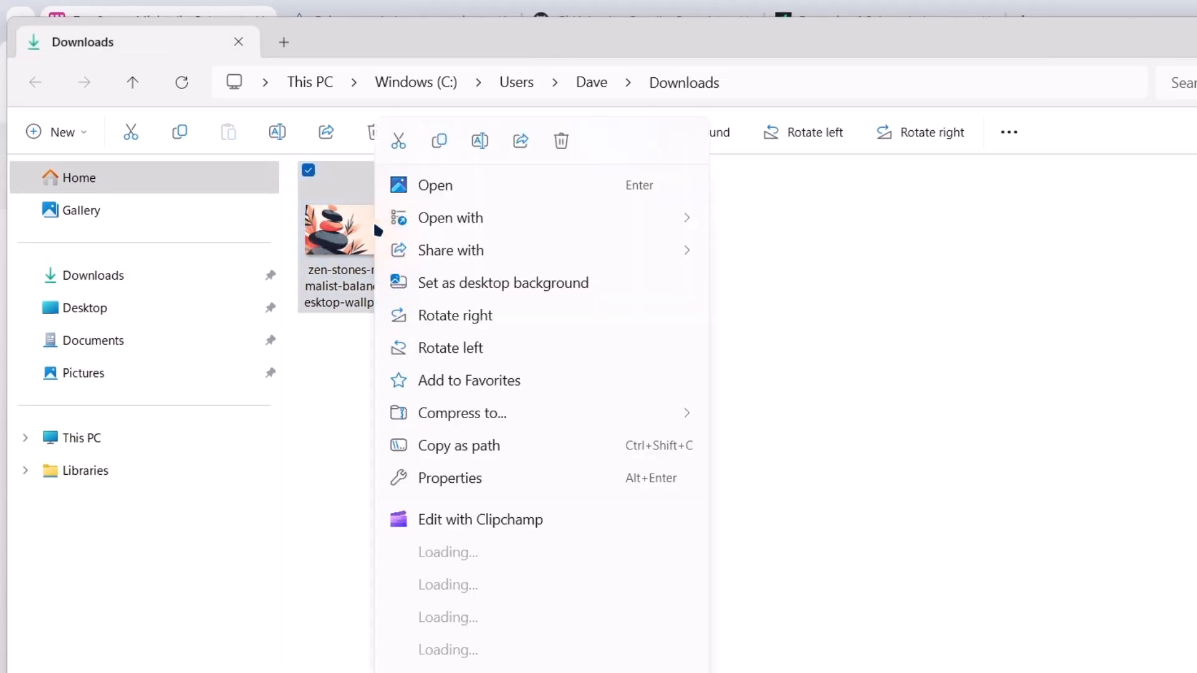
pyautogui.click(446, 284)
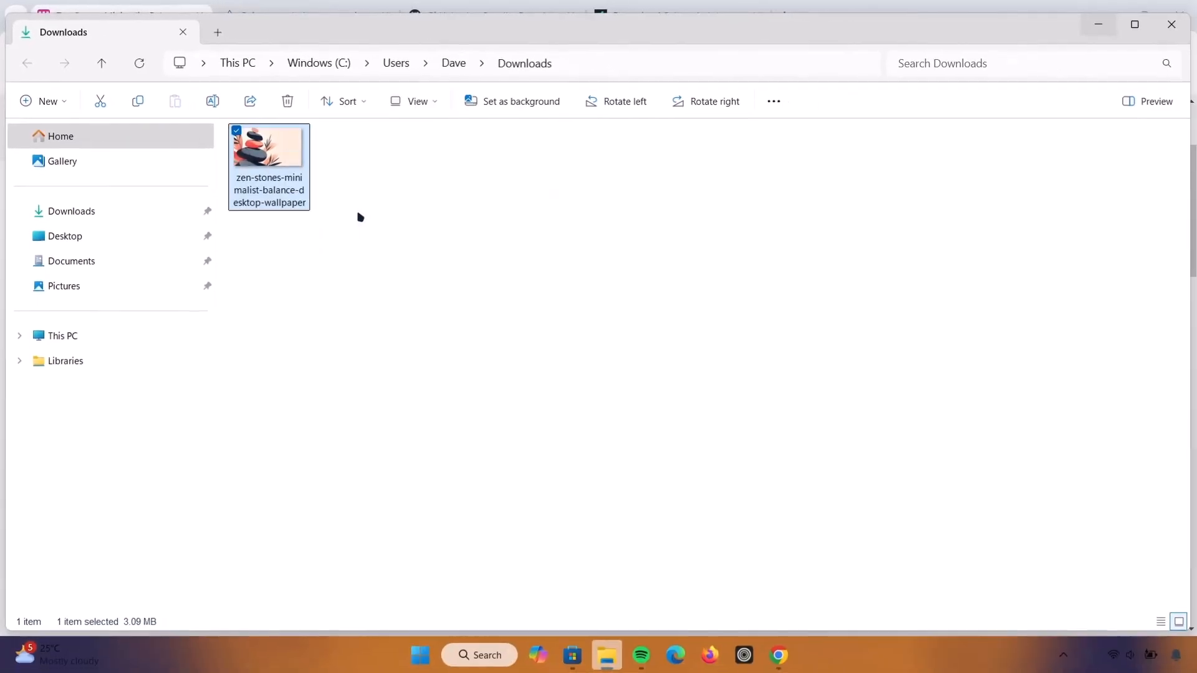
pyautogui.click(1099, 28)
pyautogui.click(1102, 15)
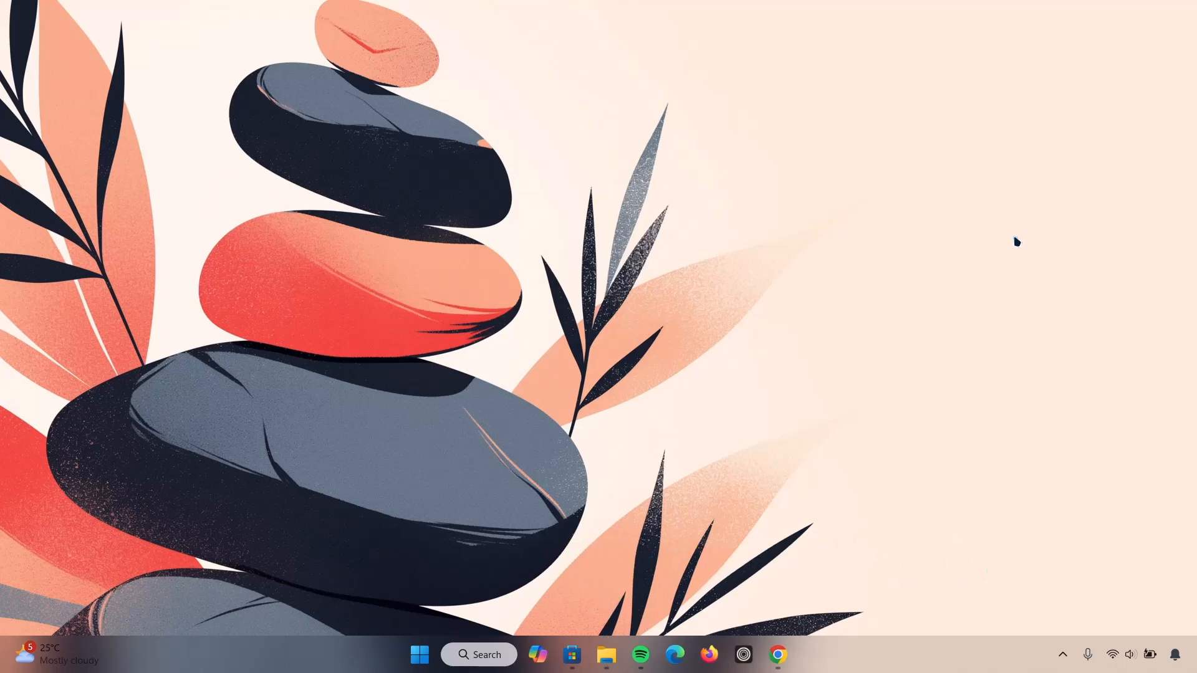
# Switch back to Chrome, download Rainmeter 4.5.23 from rainmeter.net and launch its installer, minimizing the browser
pyautogui.click(777, 653)
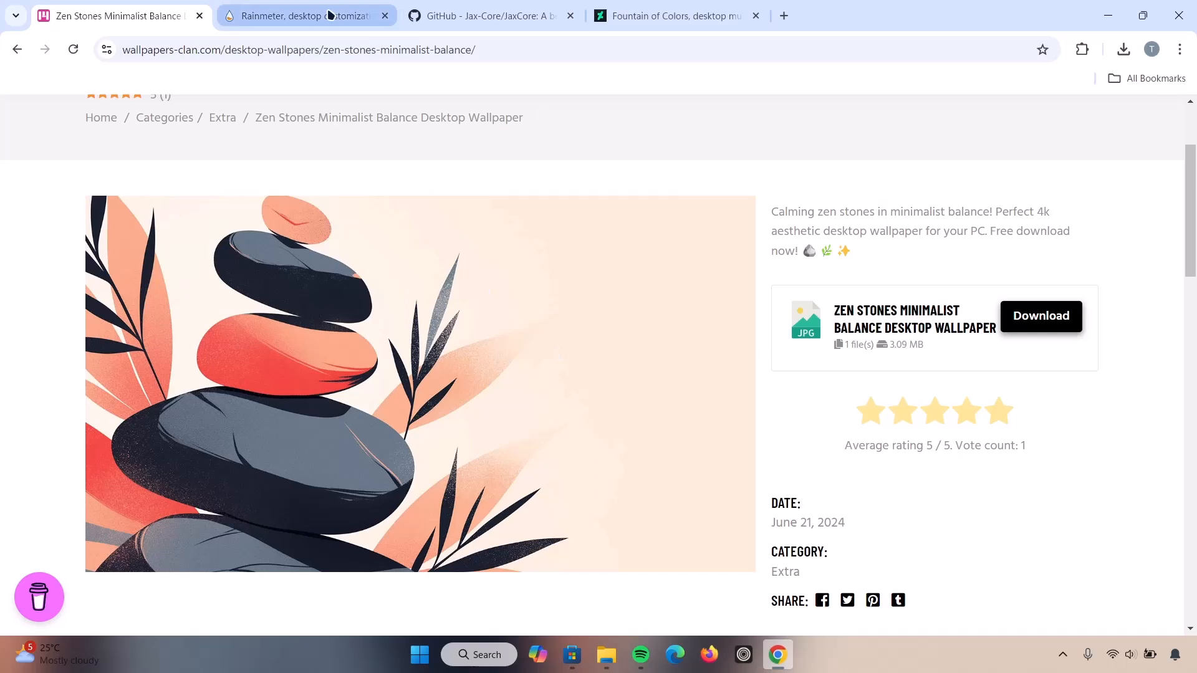
pyautogui.click(293, 16)
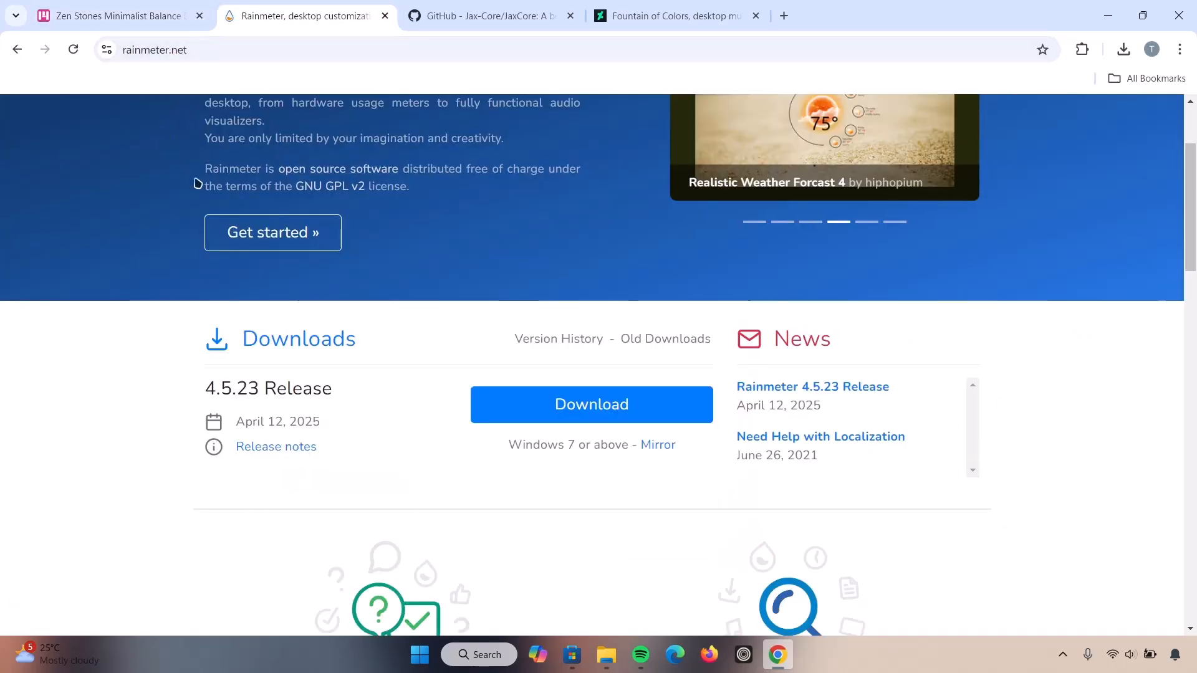
pyautogui.click(567, 405)
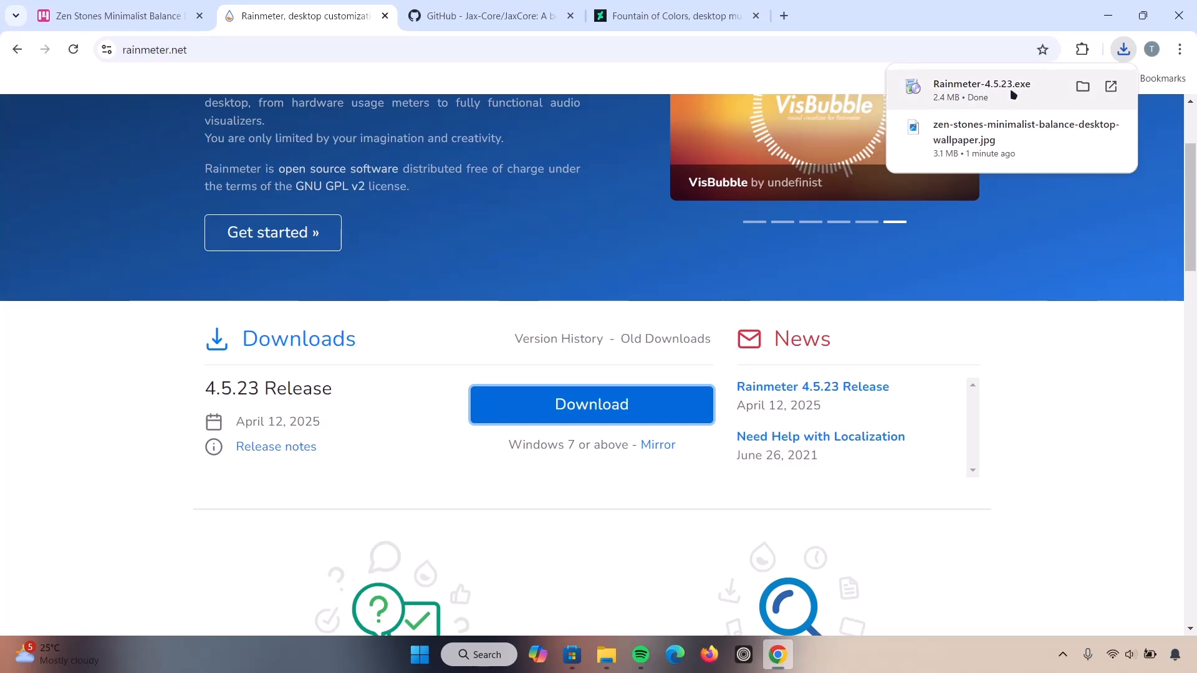
pyautogui.click(1010, 89)
pyautogui.click(1110, 14)
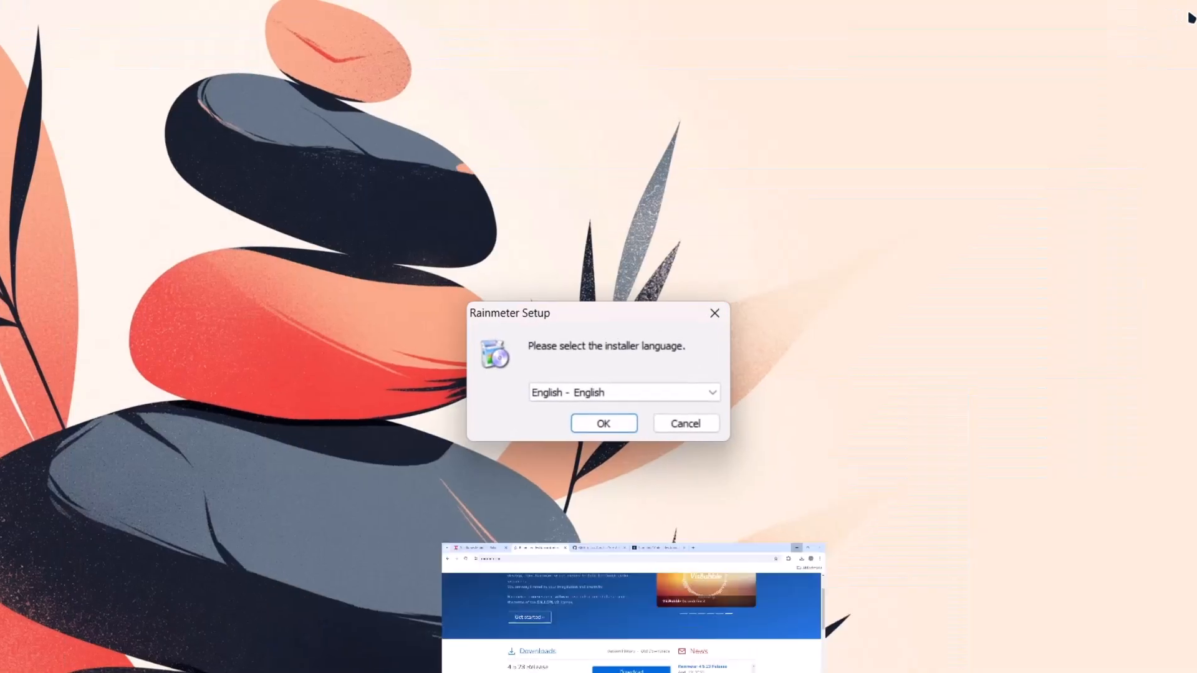
# Install Rainmeter in English with the standard installation and finish setup with Run Rainmeter enabled
pyautogui.click(614, 437)
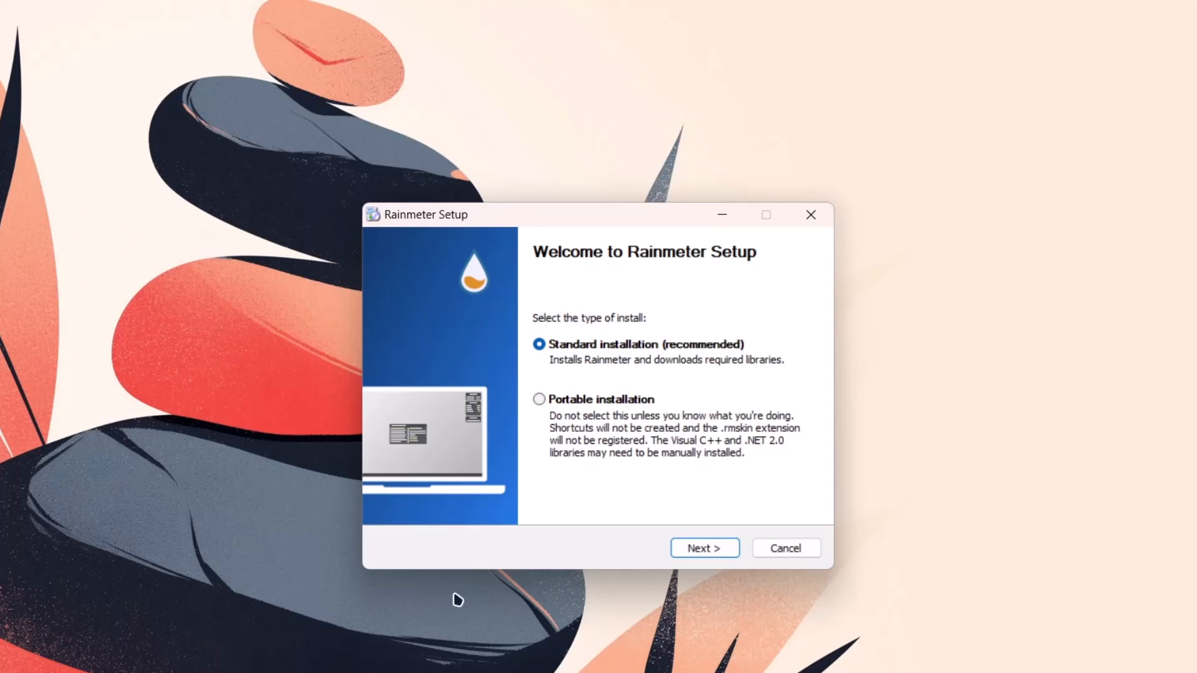
pyautogui.click(725, 544)
pyautogui.click(724, 548)
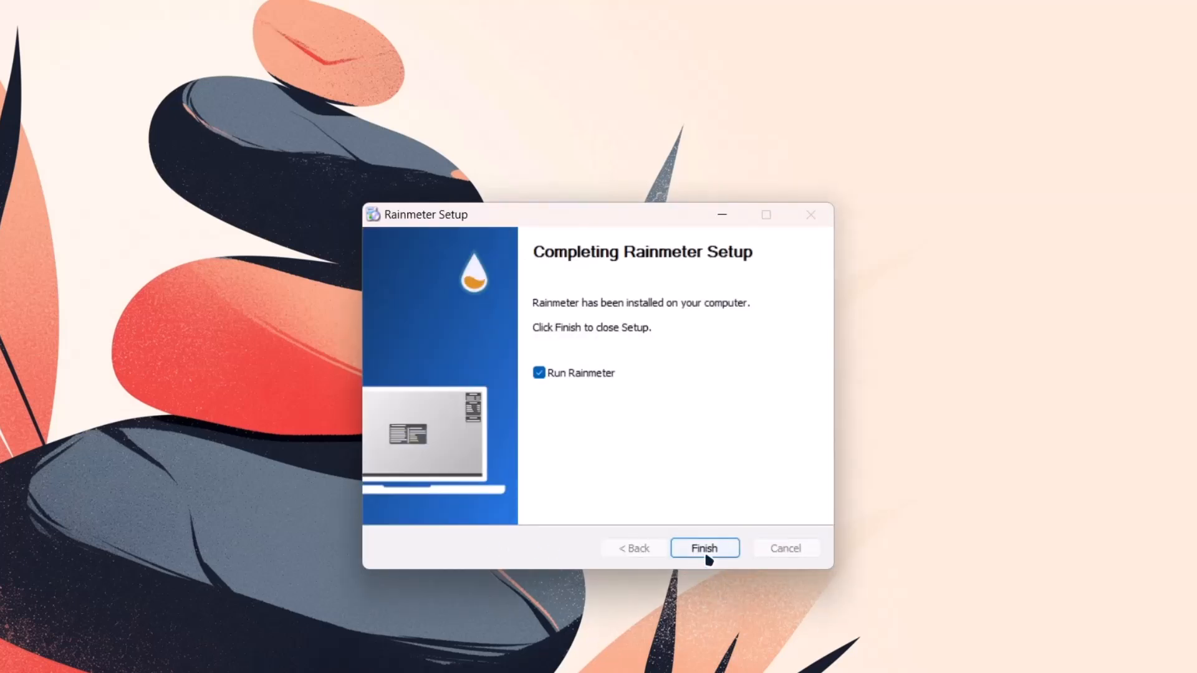
pyautogui.click(705, 550)
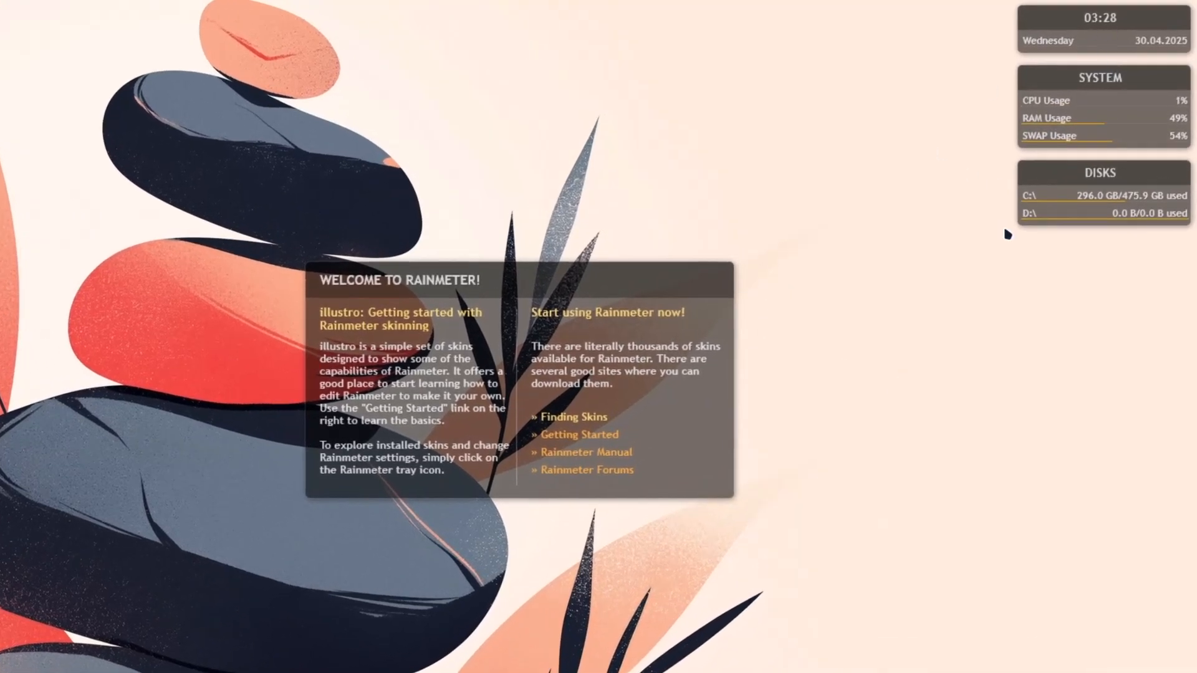
# Unload the default illustro Welcome, Disk, System and Clock skins from the desktop
pyautogui.rightClick(697, 434)
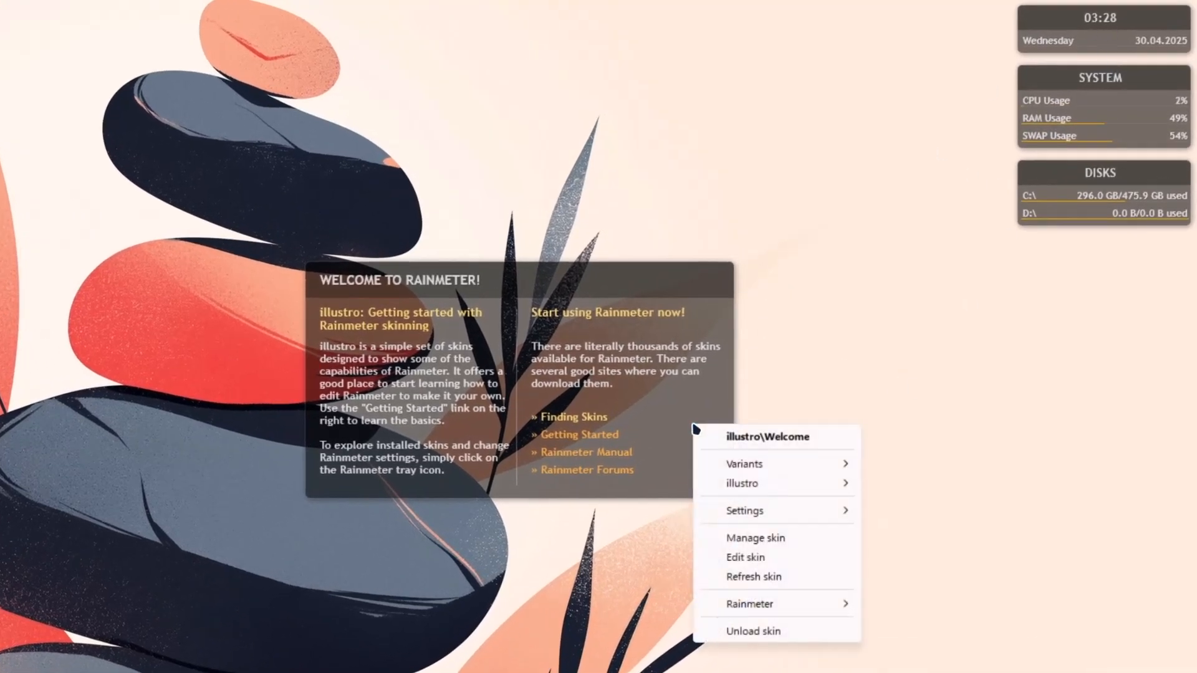
pyautogui.click(748, 631)
pyautogui.rightClick(1042, 200)
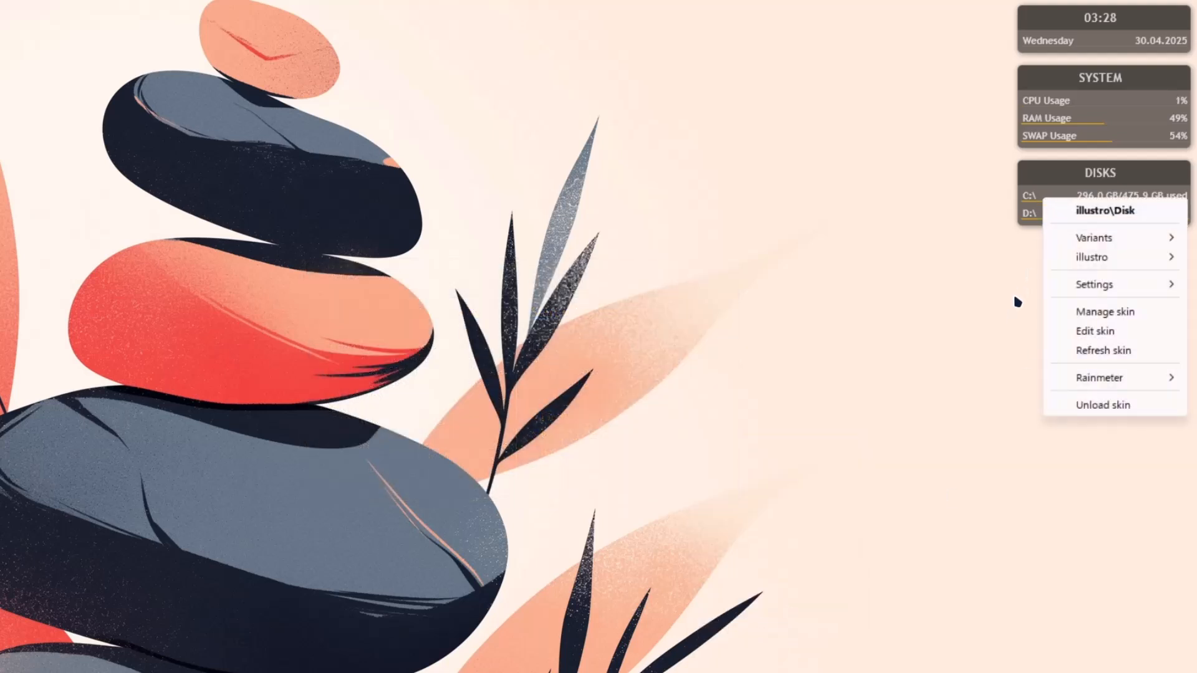
pyautogui.click(1074, 407)
pyautogui.rightClick(1066, 124)
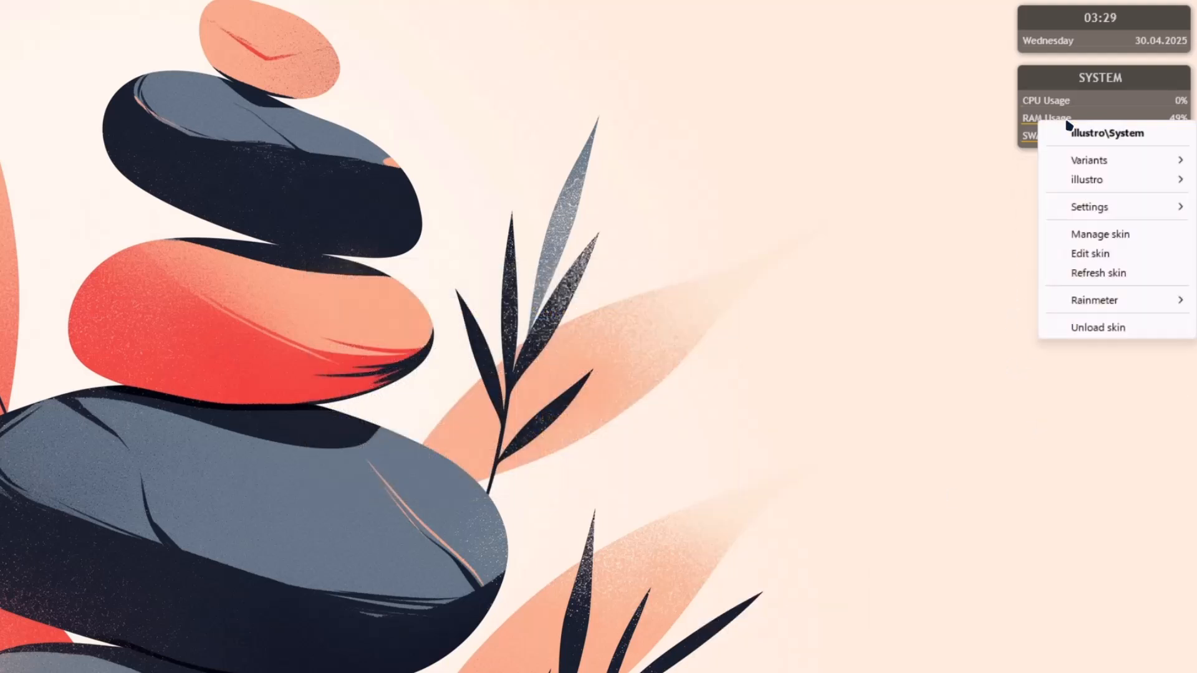
pyautogui.click(1087, 330)
pyautogui.rightClick(1026, 36)
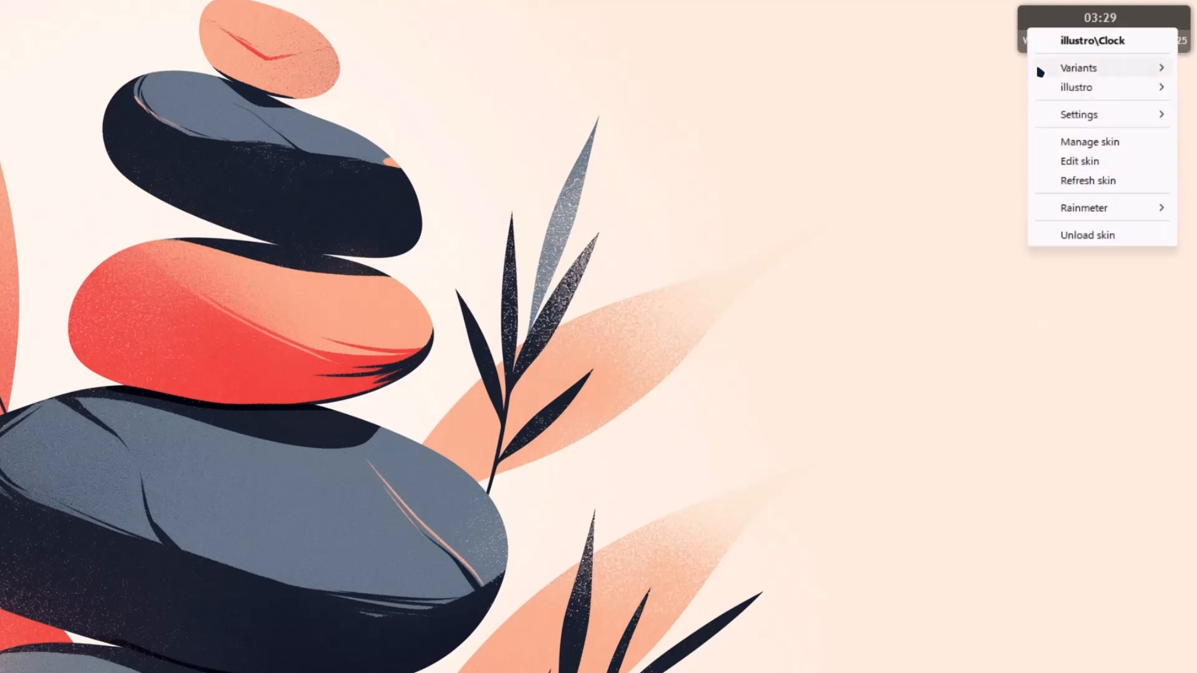
pyautogui.click(1088, 236)
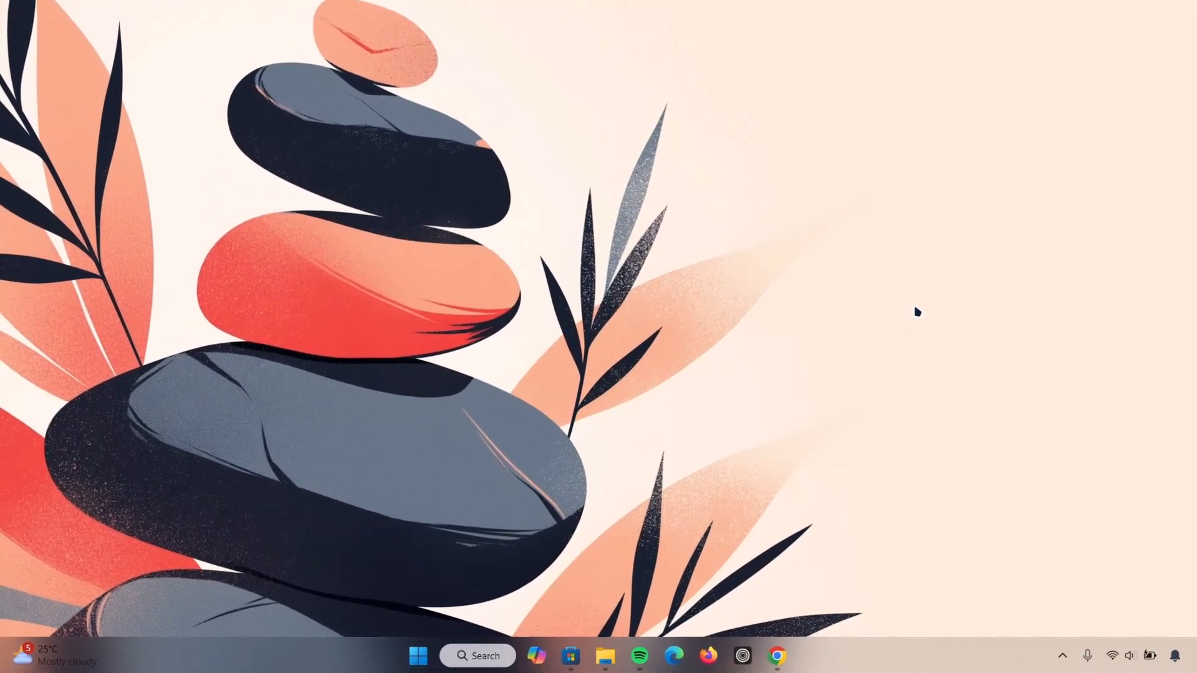
# Switch to Chrome and download JaxCore_v50410.rmskin from the latest release on the JaxCore GitHub repository
pyautogui.click(777, 655)
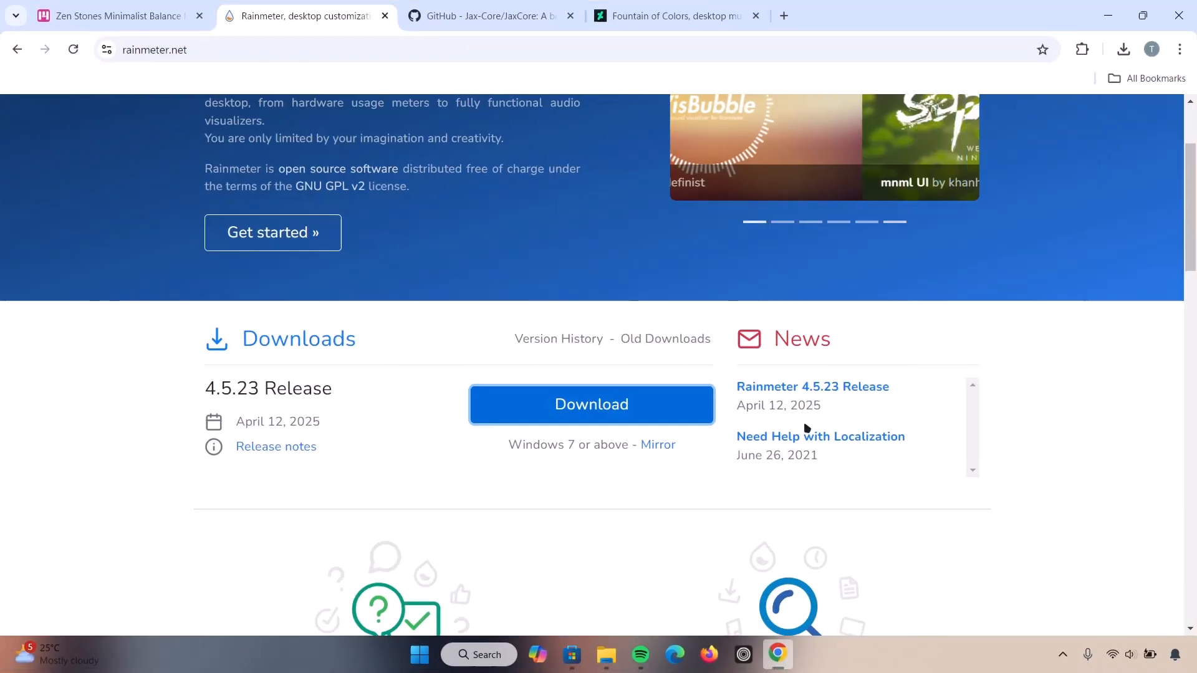
pyautogui.click(516, 14)
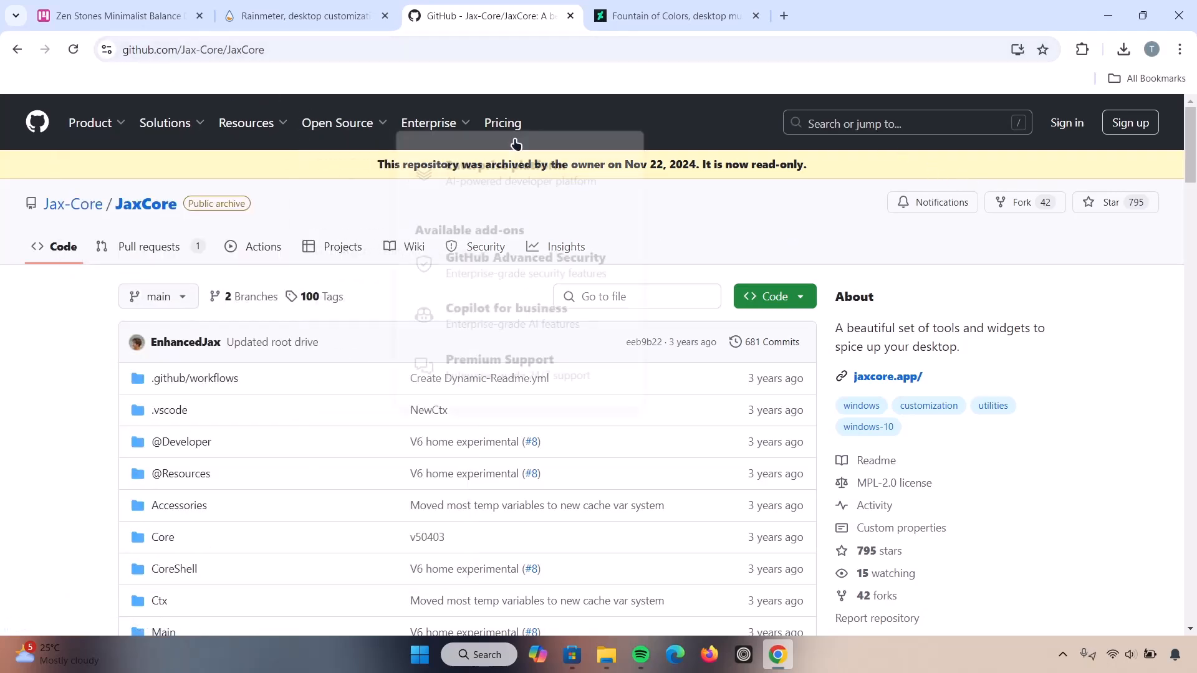
pyautogui.moveTo(1194, 143); pyautogui.dragTo(1194, 222)
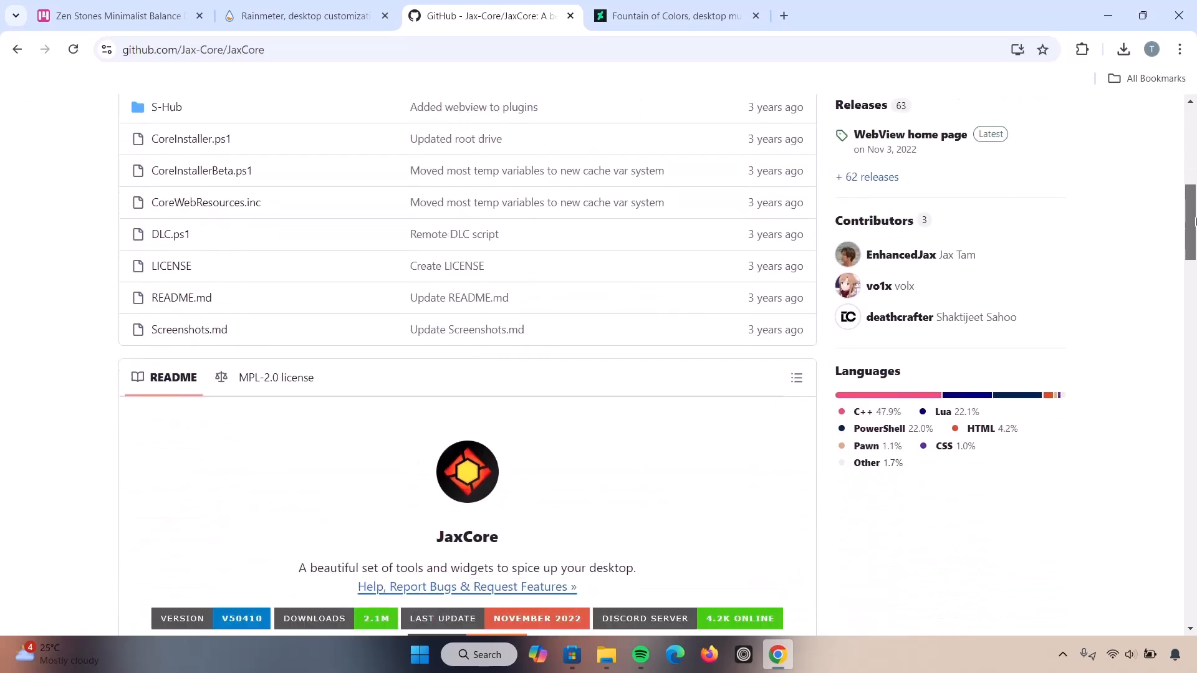
pyautogui.click(994, 136)
pyautogui.scroll(-2, 562, 343)
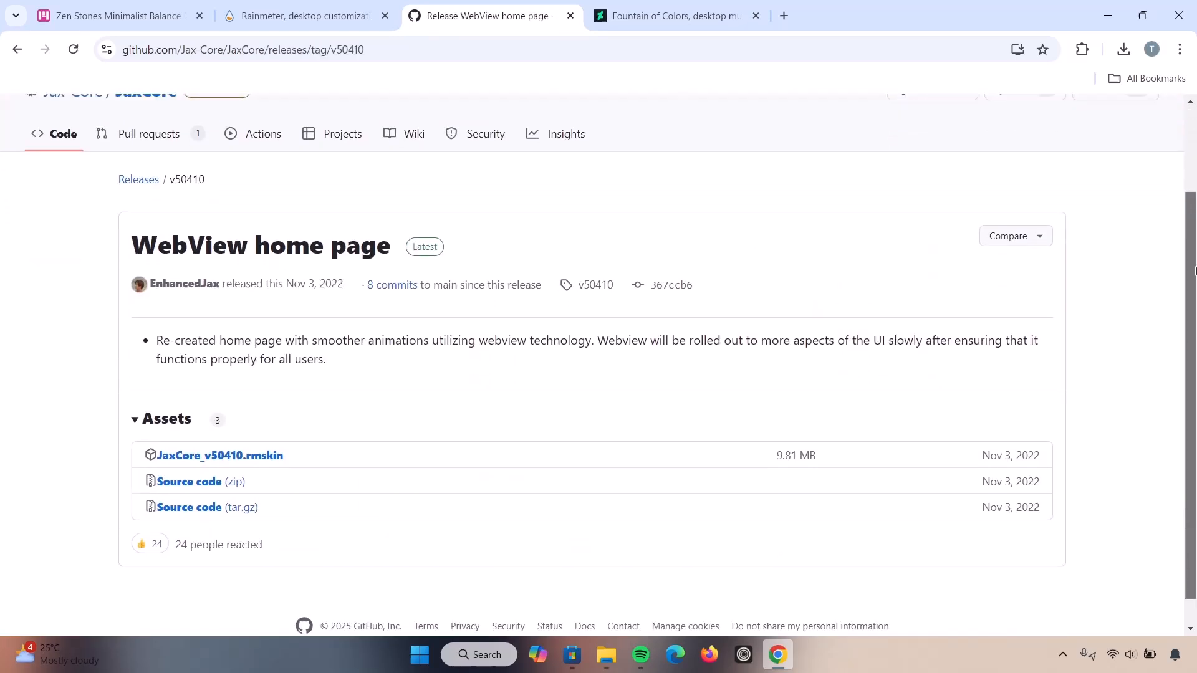
pyautogui.click(215, 457)
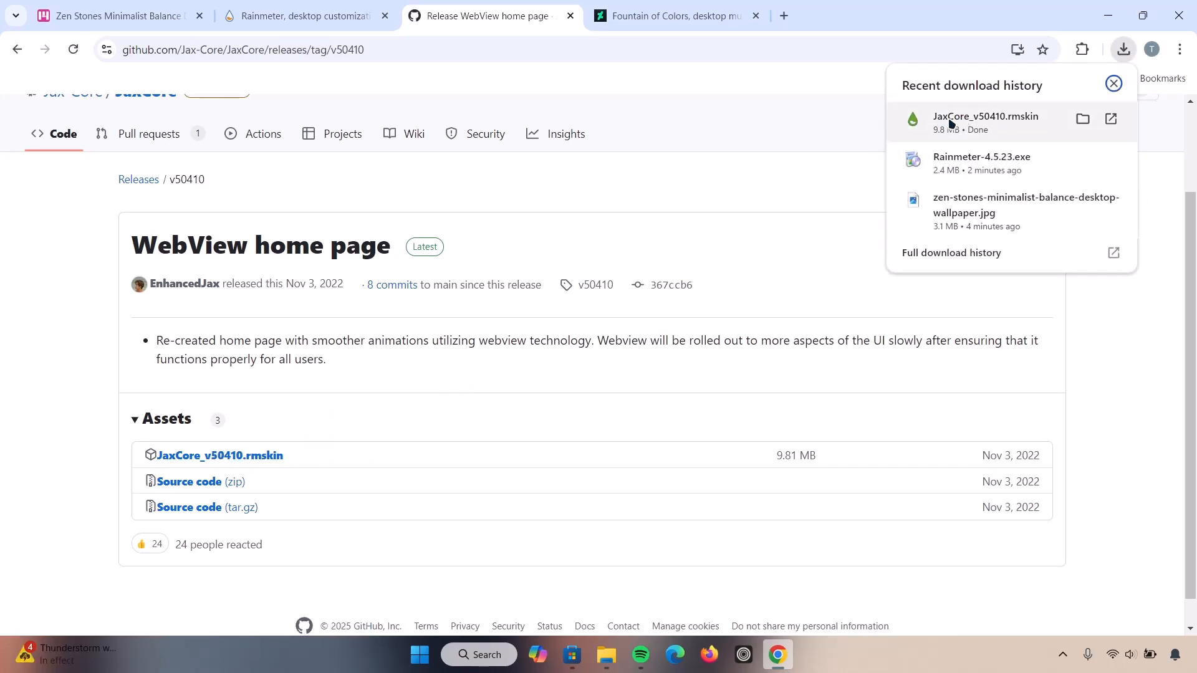
# Open the downloaded JaxCore skin package, minimize the browser and install it with the included skins loaded
pyautogui.click(950, 122)
pyautogui.click(1108, 15)
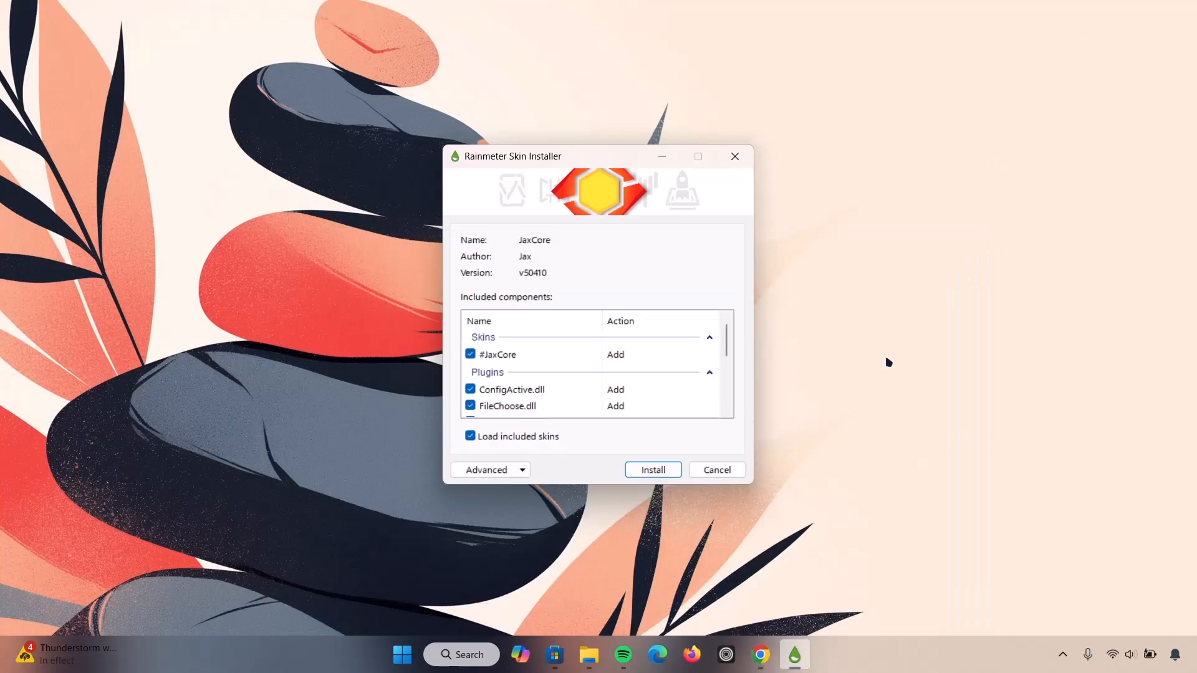
pyautogui.click(655, 470)
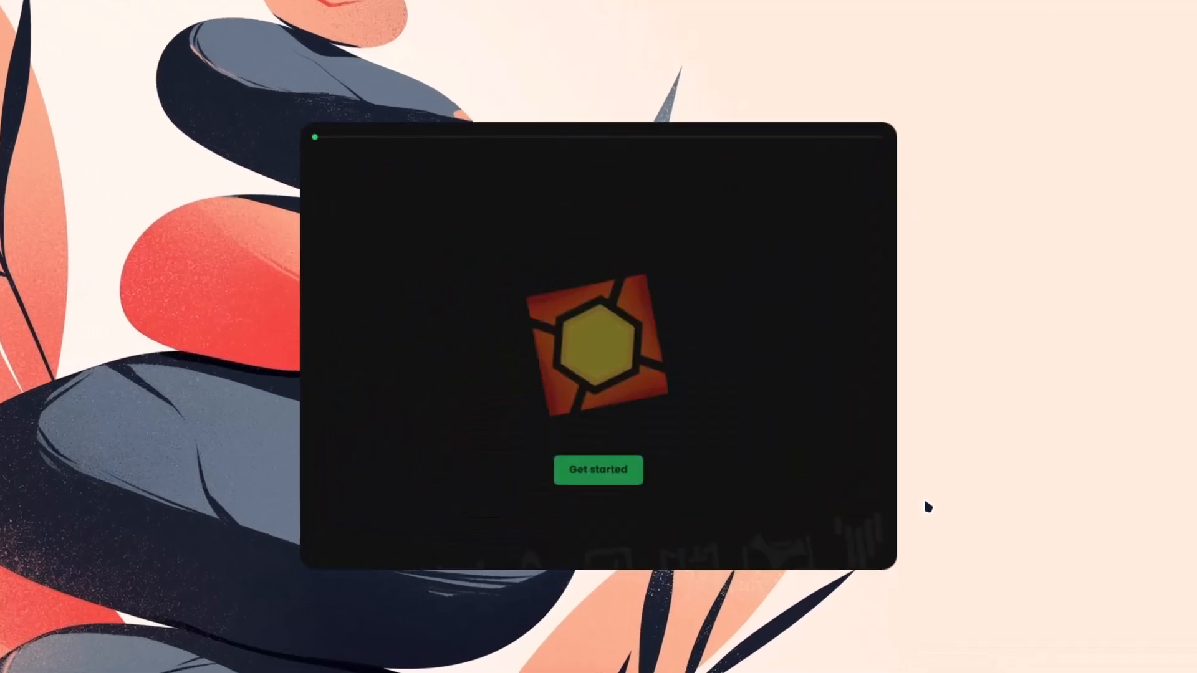
# Complete the JaxCore welcome setup with its default options and skip installing modules or widgets for now
pyautogui.click(596, 489)
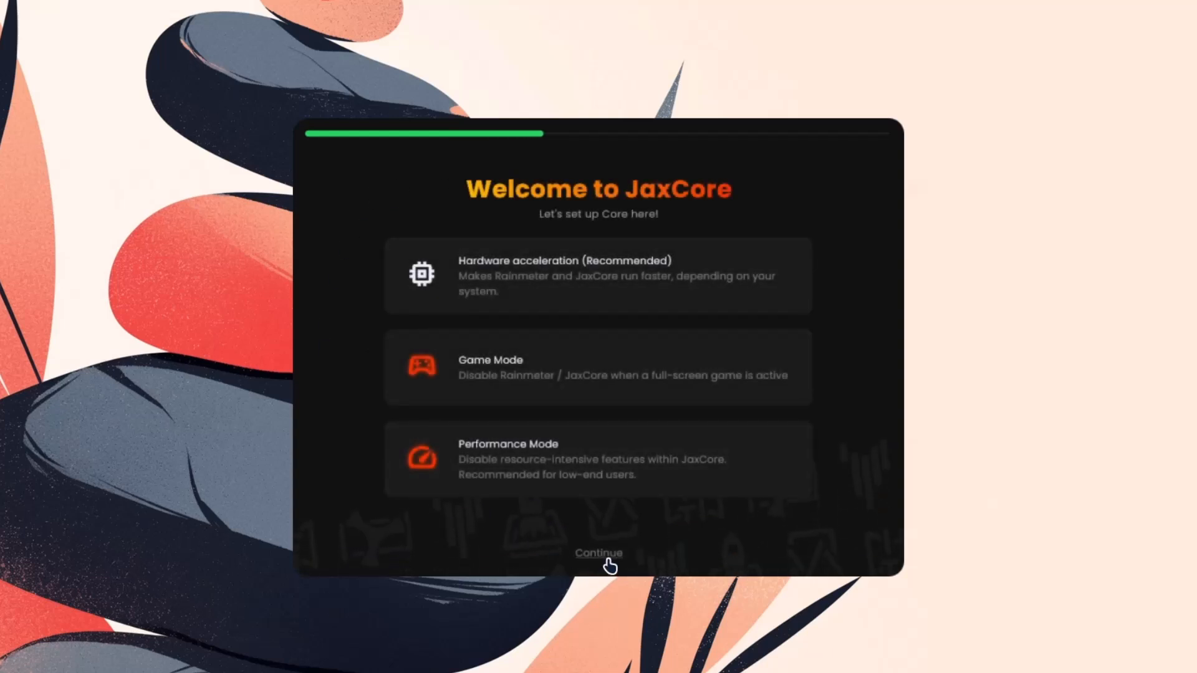
pyautogui.click(609, 556)
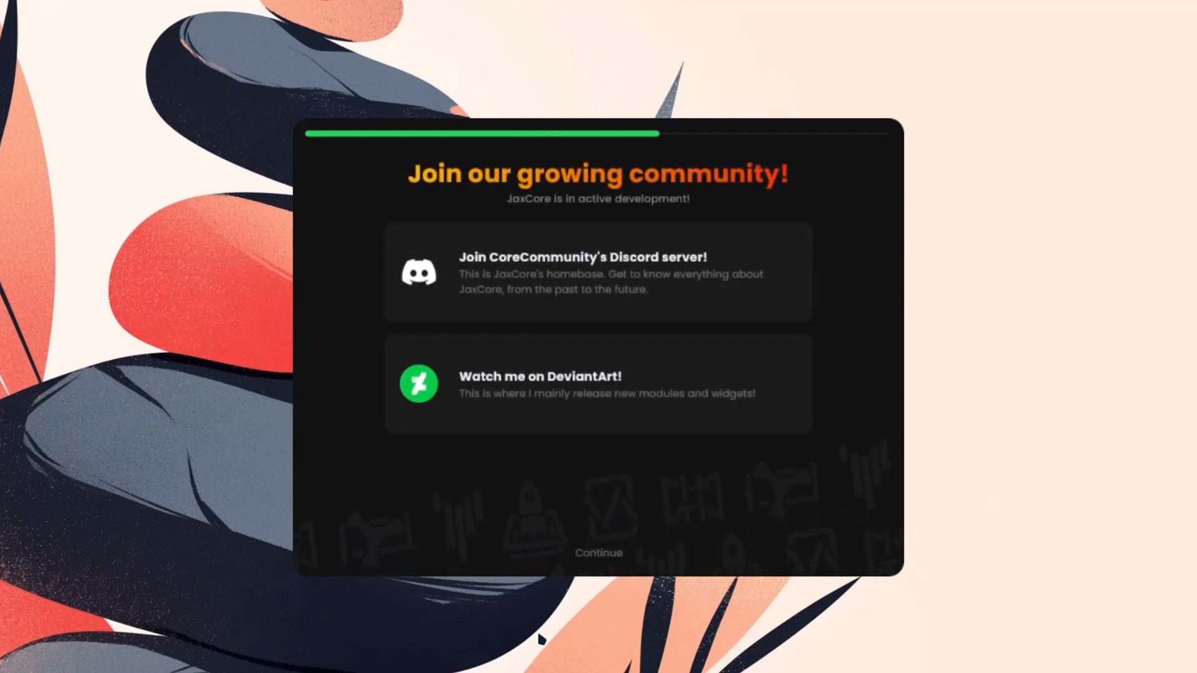
pyautogui.click(600, 555)
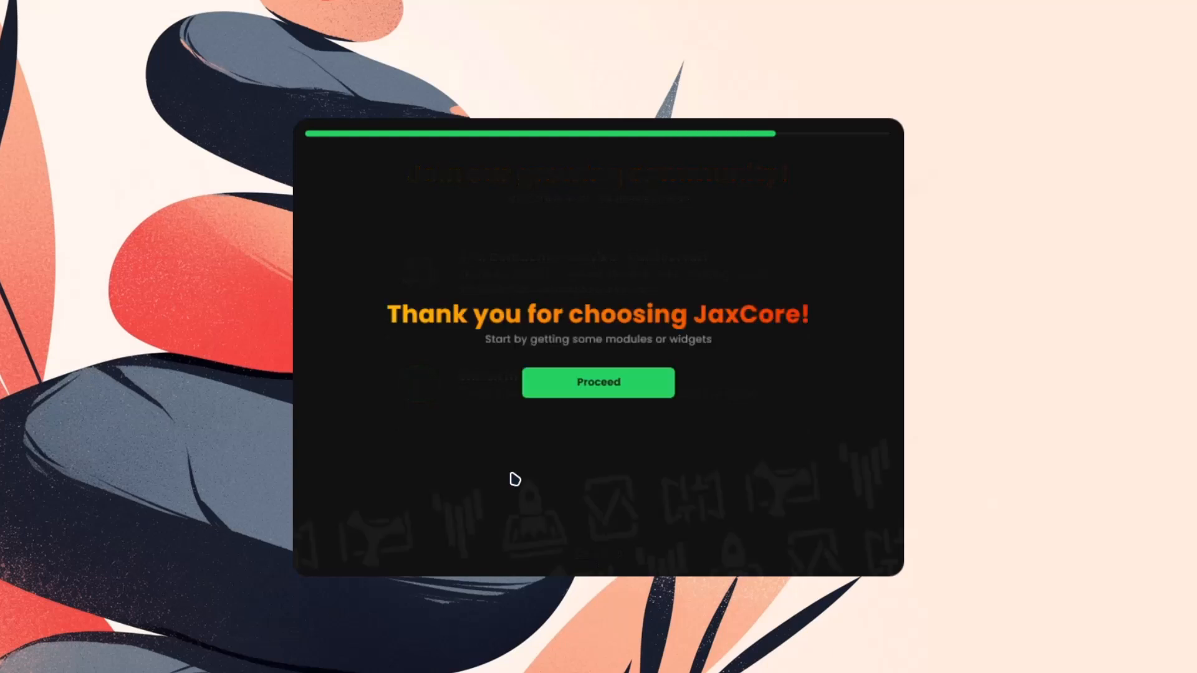
pyautogui.click(608, 395)
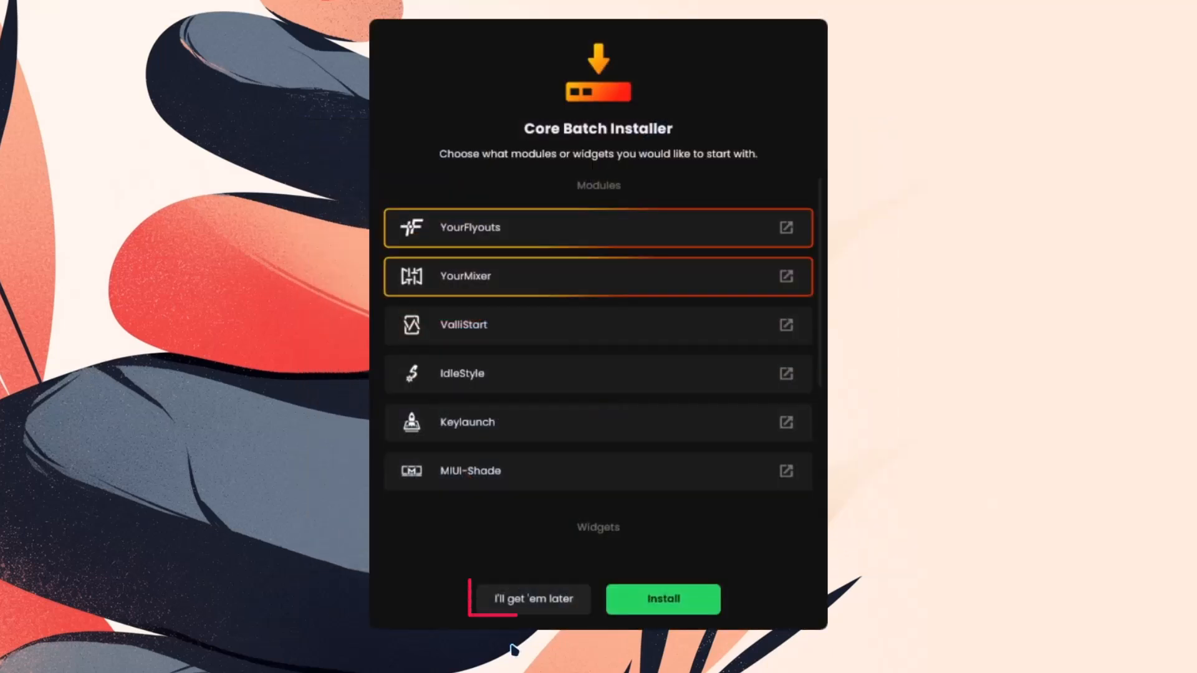
pyautogui.click(541, 605)
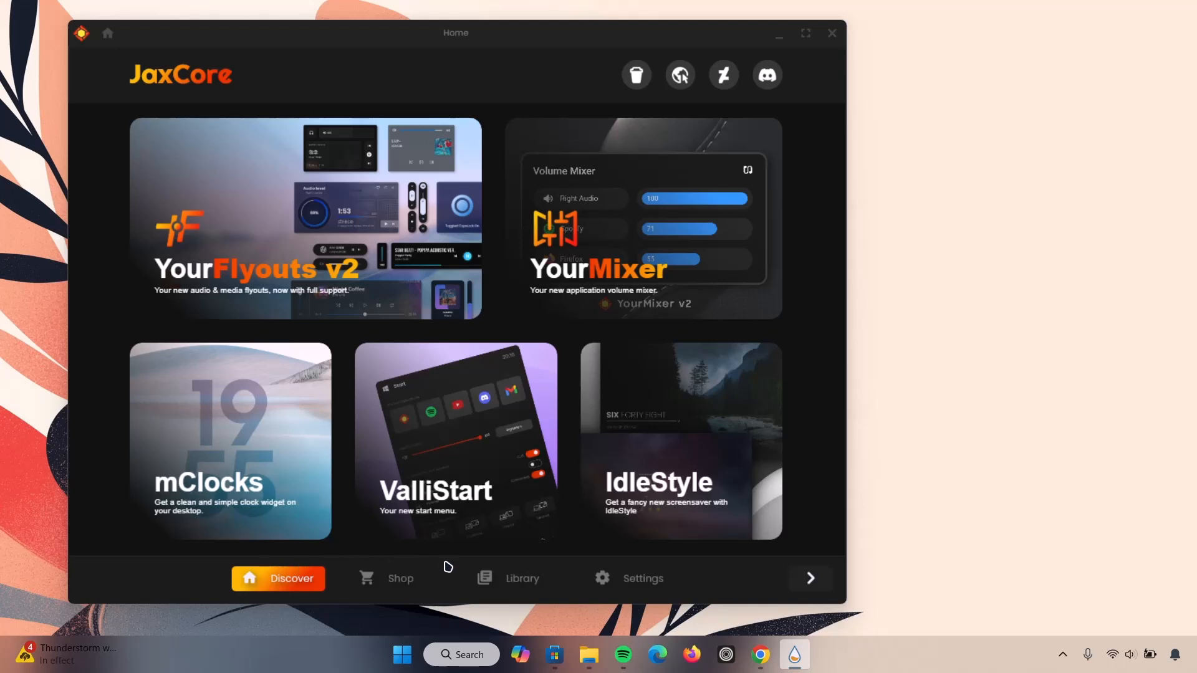
# Install the ModularPlayers widget from the JaxCore library and activate it on the desktop
pyautogui.click(506, 580)
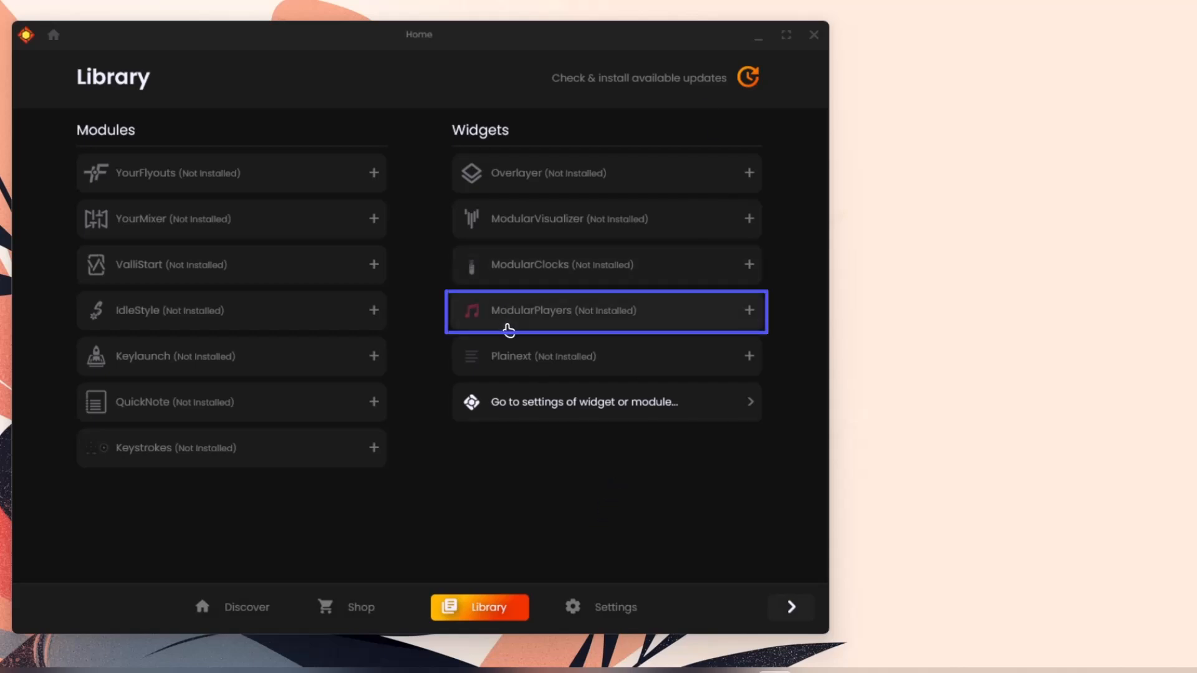
pyautogui.click(561, 315)
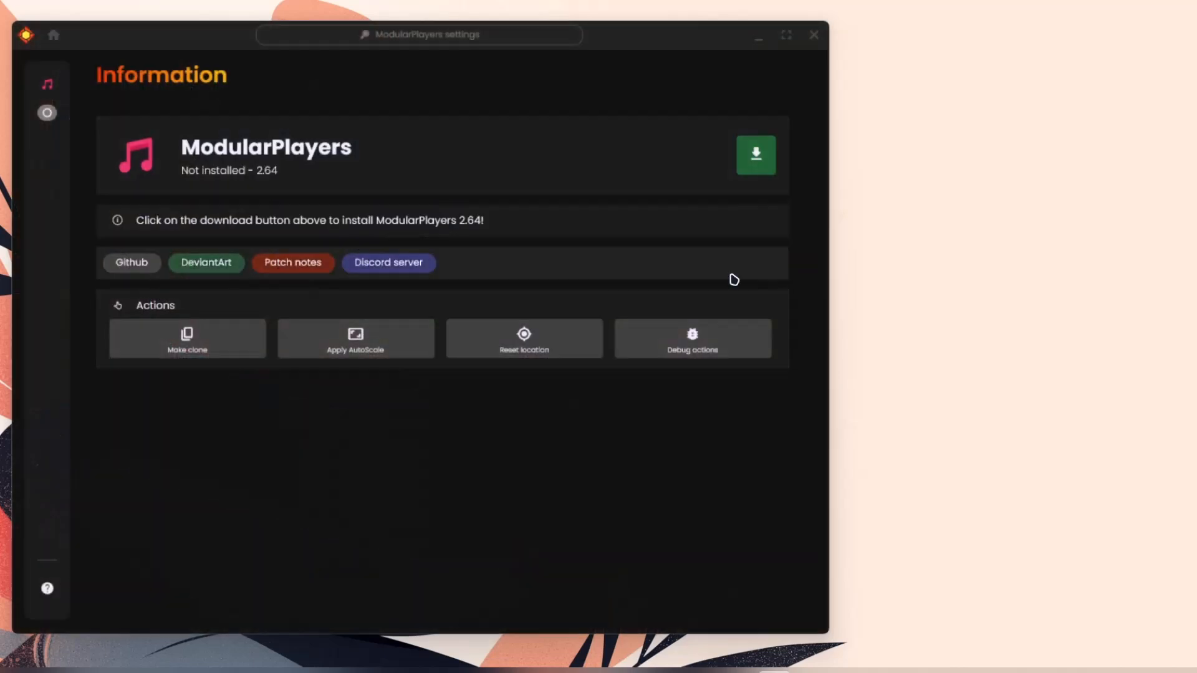
pyautogui.click(758, 159)
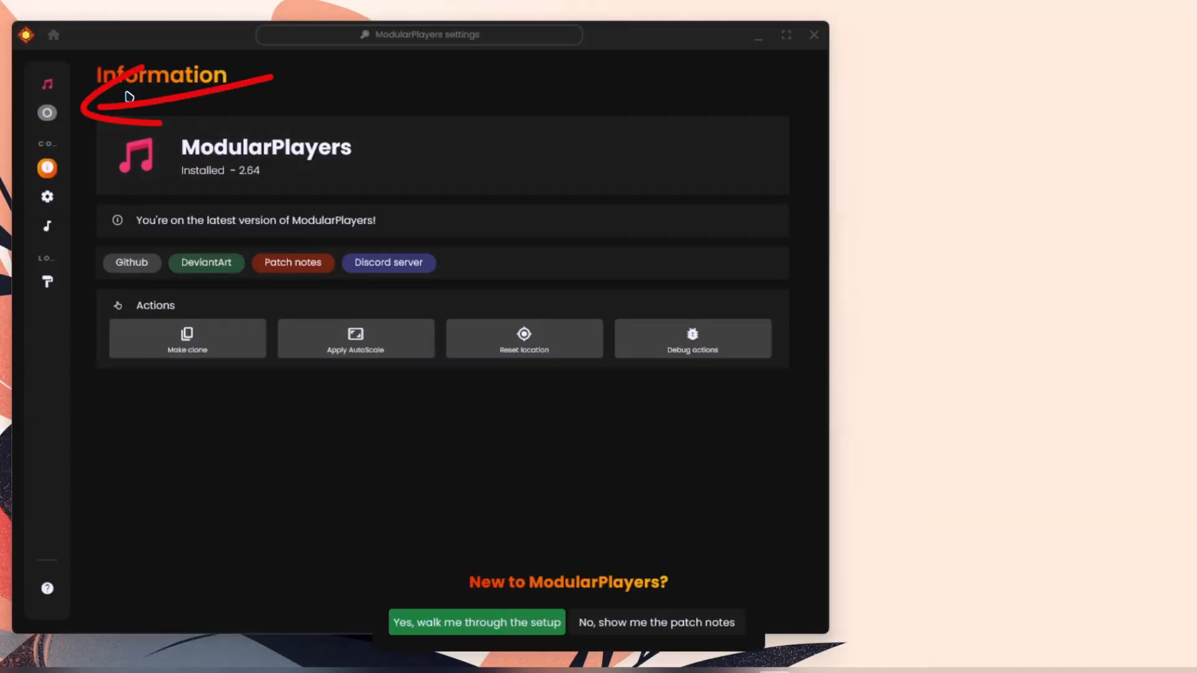
pyautogui.moveTo(50, 115)
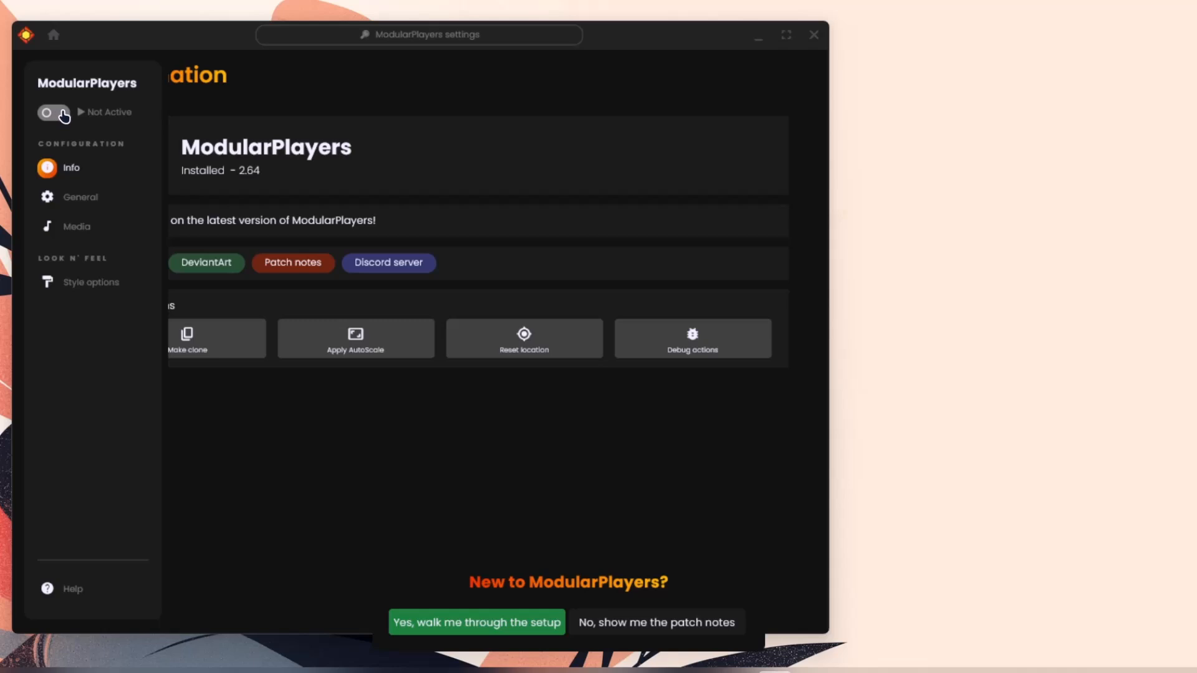
pyautogui.click(63, 115)
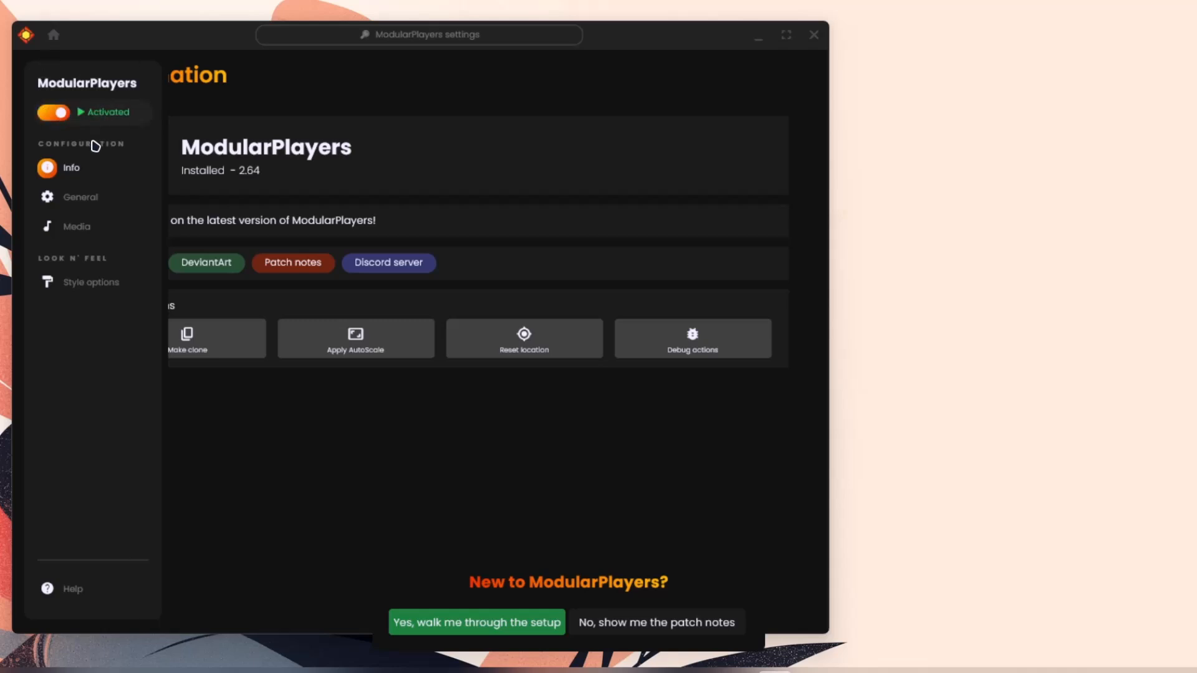
# Select the Win11 player style for ModularPlayers and move the player onto the empty desktop area beside the settings window
pyautogui.click(90, 200)
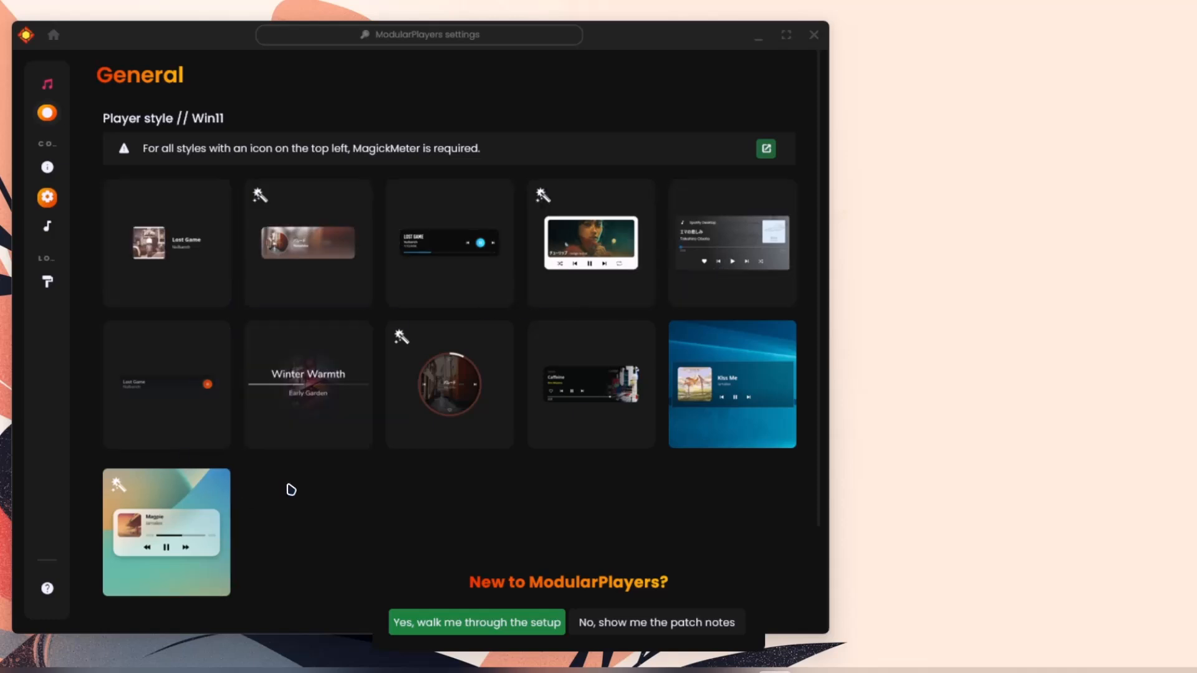
pyautogui.click(717, 406)
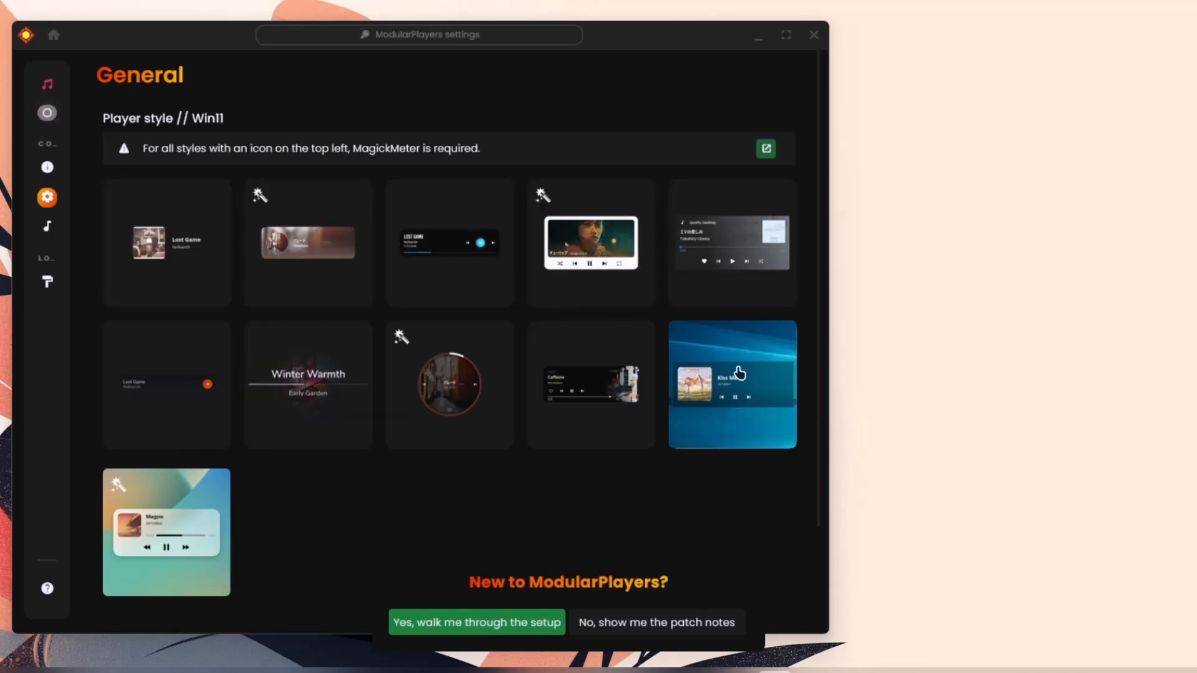
pyautogui.moveTo(751, 416); pyautogui.dragTo(919, 498)
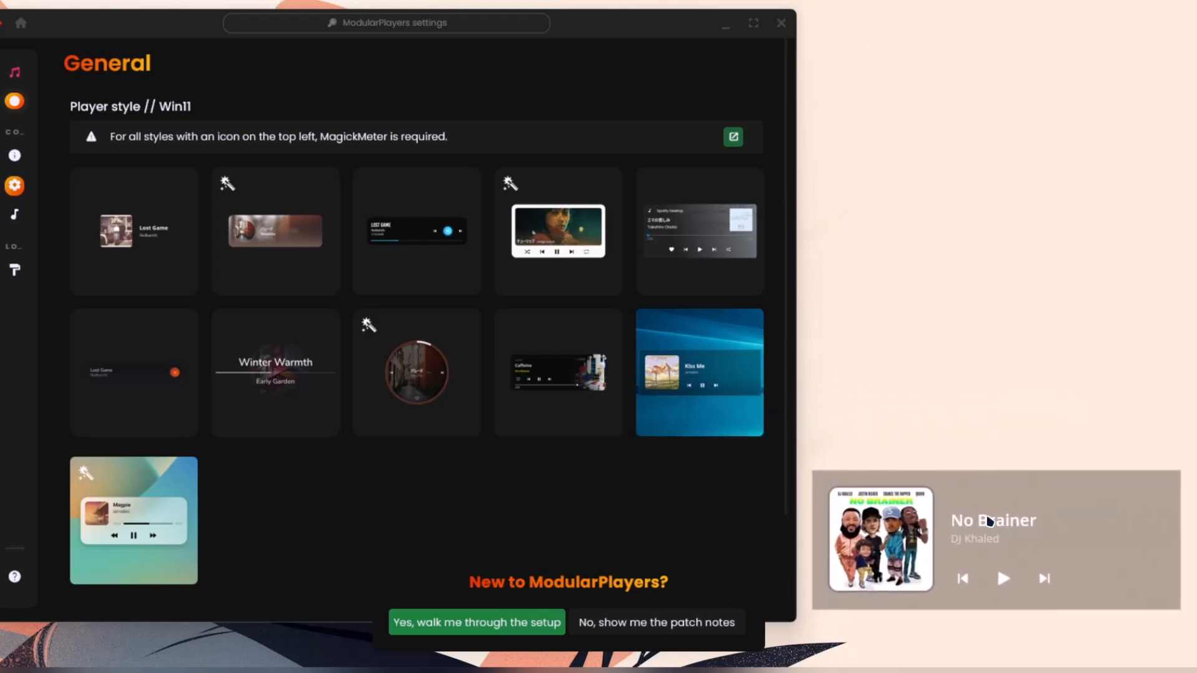
# Set the player's widget scale to 0.7 and its rounding to Standard, repositioning it lower on the empty desktop area
pyautogui.moveTo(16, 268)
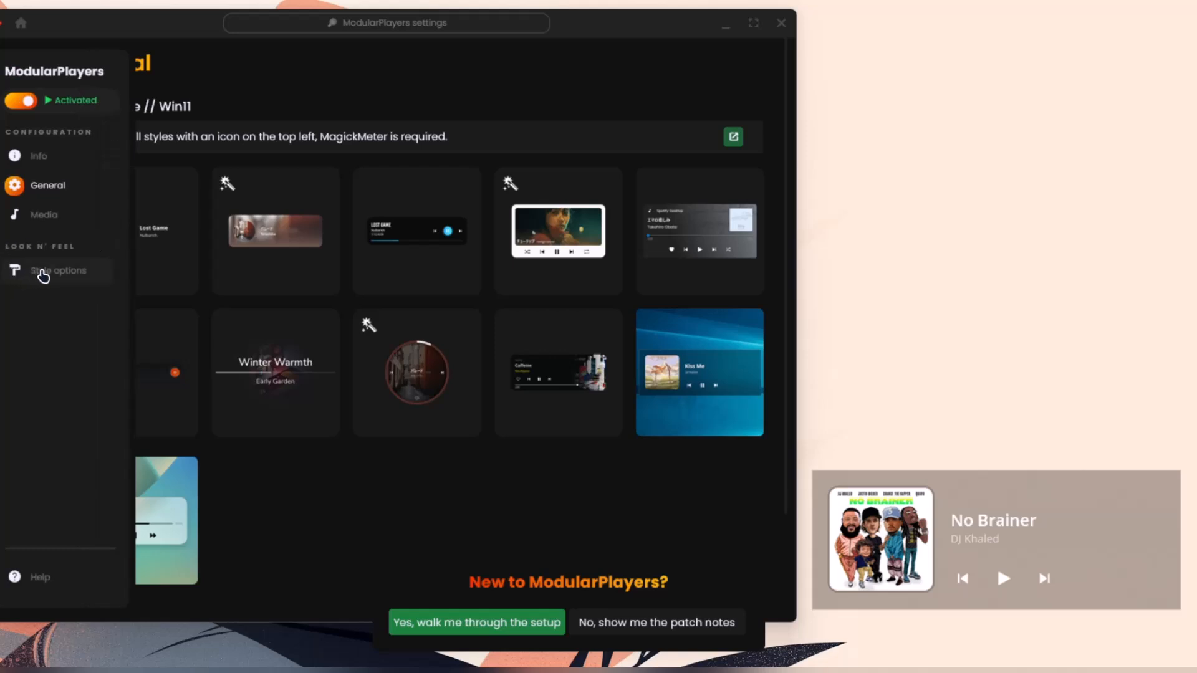
pyautogui.click(43, 274)
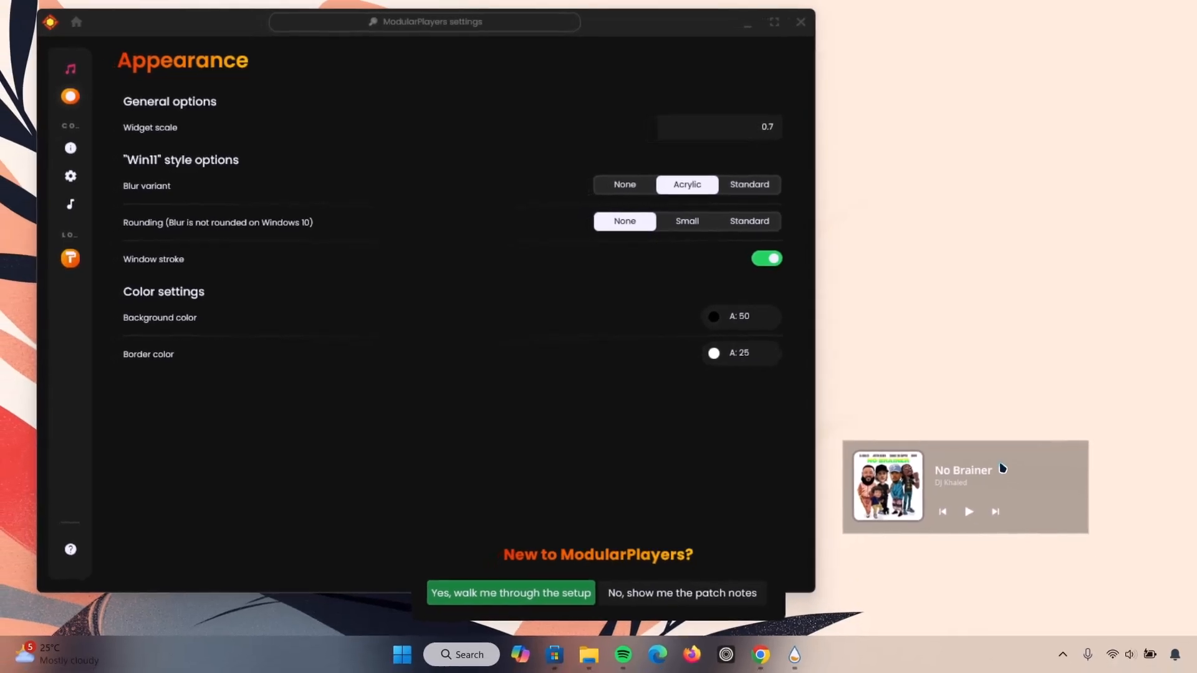
pyautogui.moveTo(999, 469); pyautogui.dragTo(1057, 523)
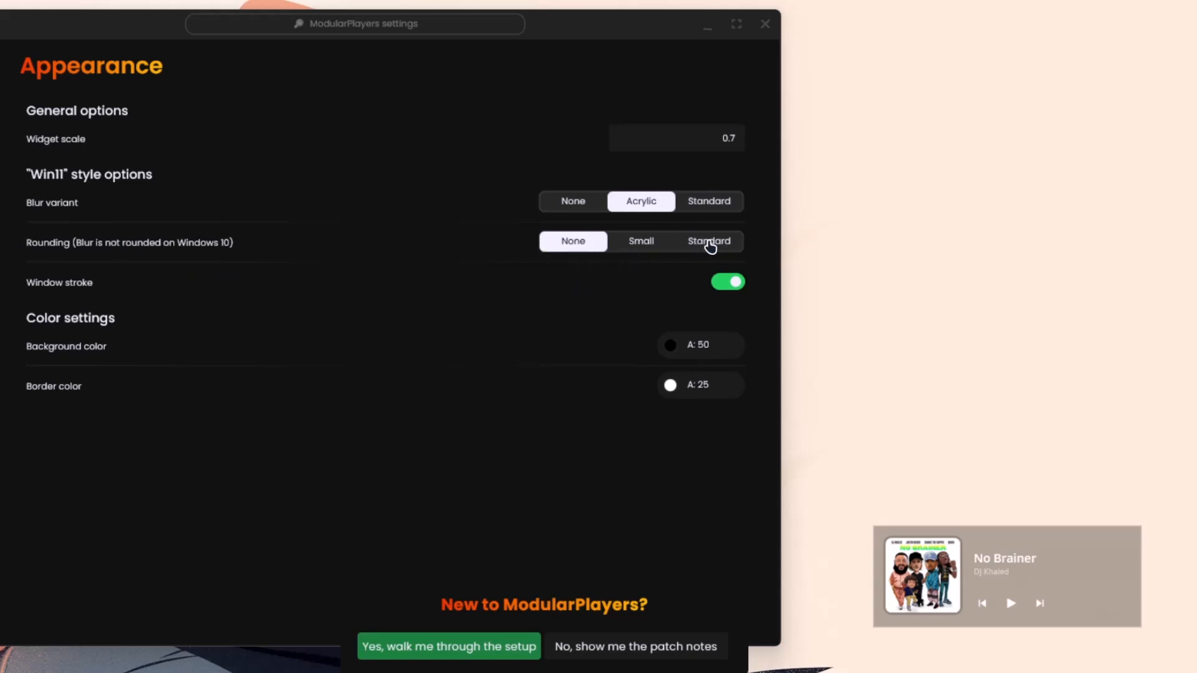
pyautogui.click(705, 247)
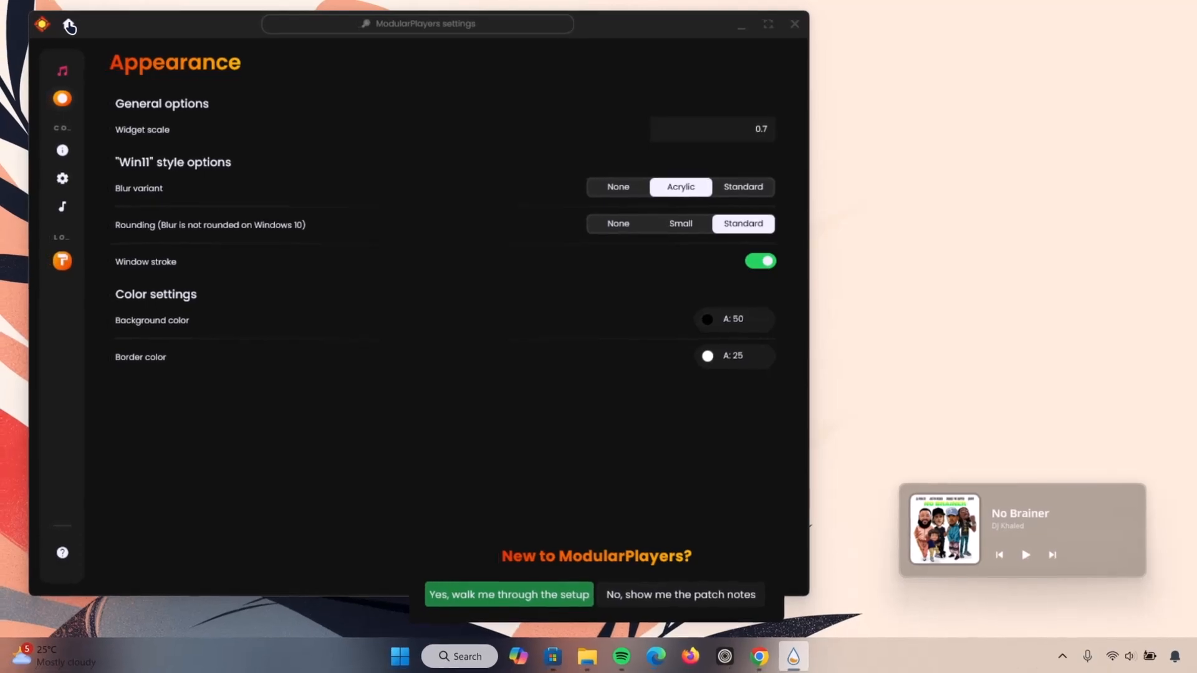
# Return to the JaxCore home page and dismiss the ModularPlayers setup prompt by showing and closing its patch notes
pyautogui.click(54, 24)
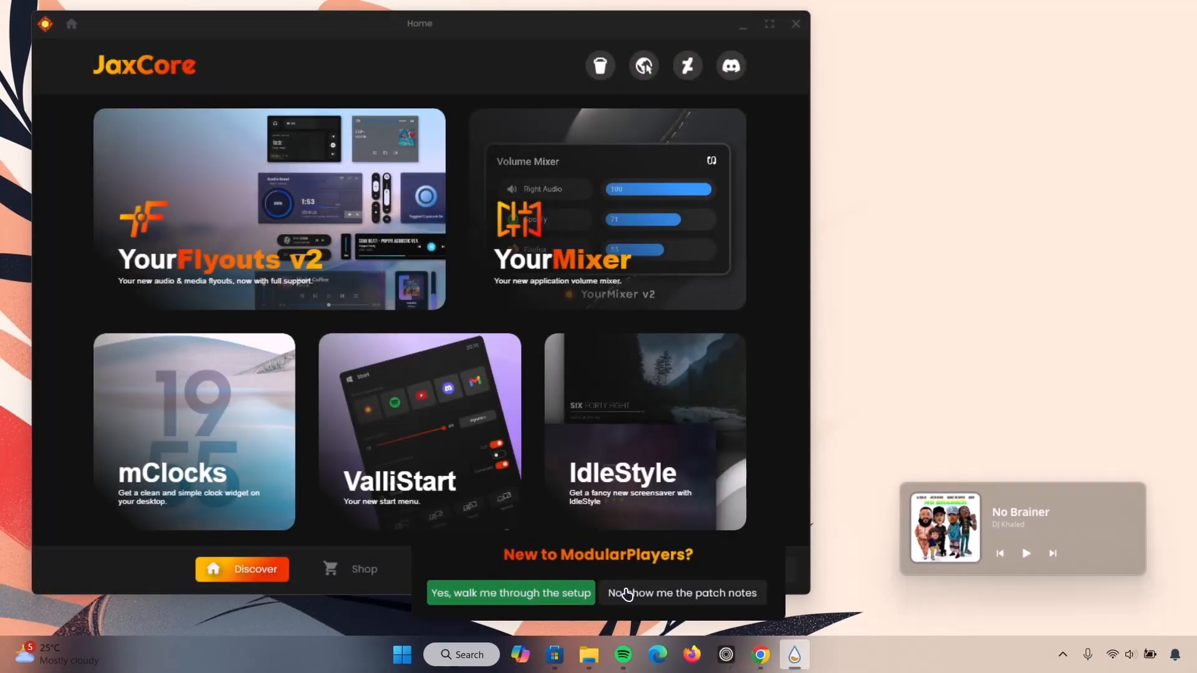
pyautogui.click(668, 595)
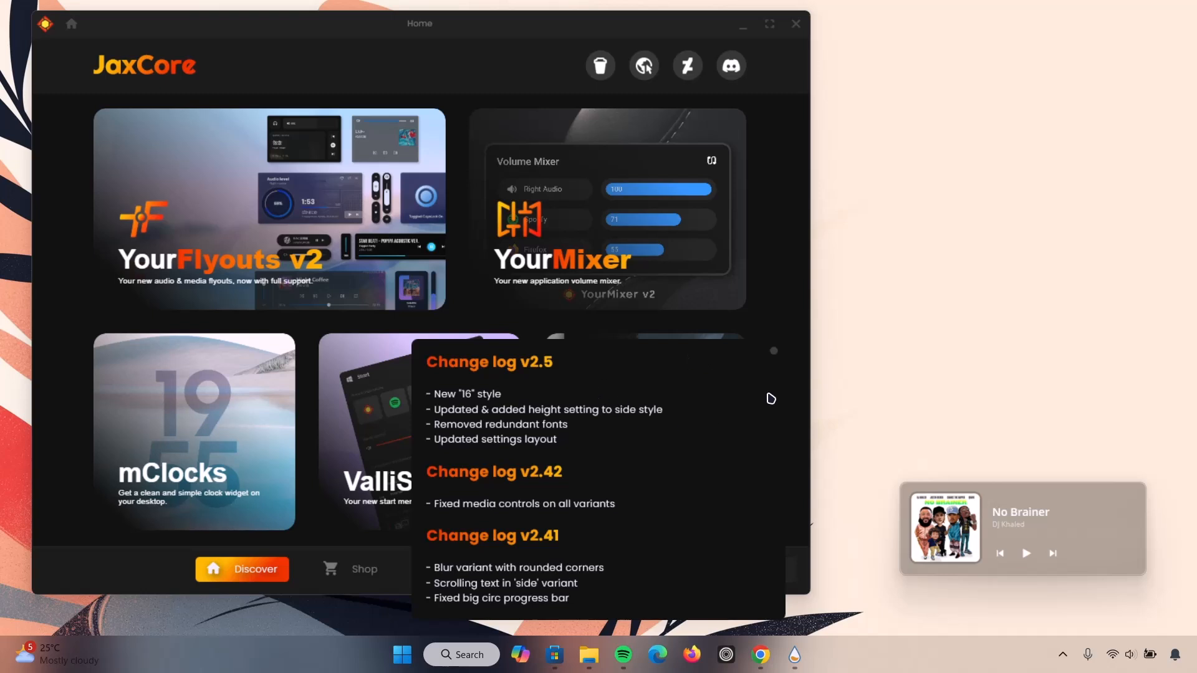
pyautogui.click(774, 355)
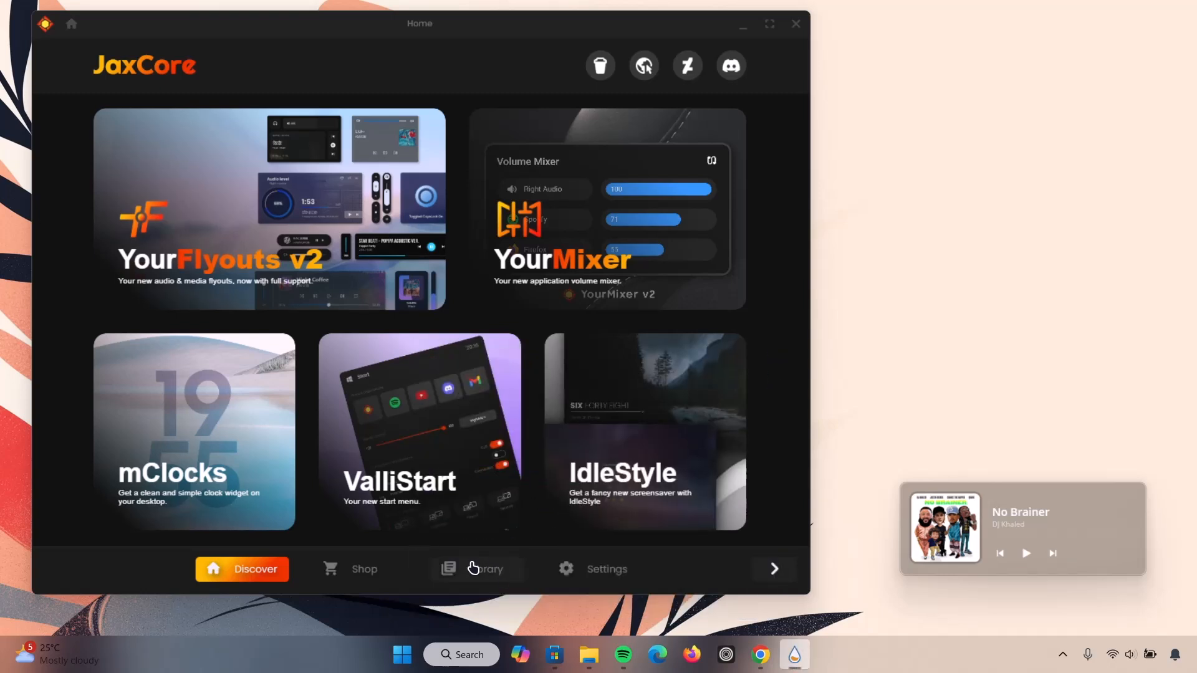
# Install the ModularClocks widget from the library and close its change log
pyautogui.click(468, 569)
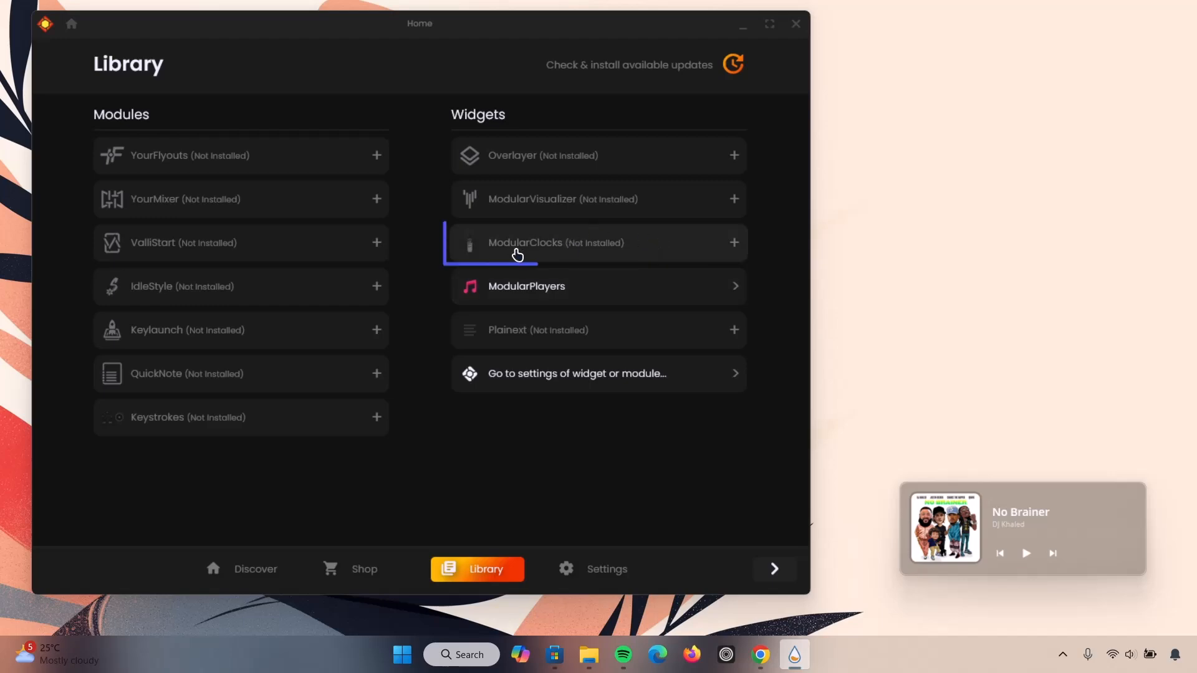
pyautogui.click(535, 247)
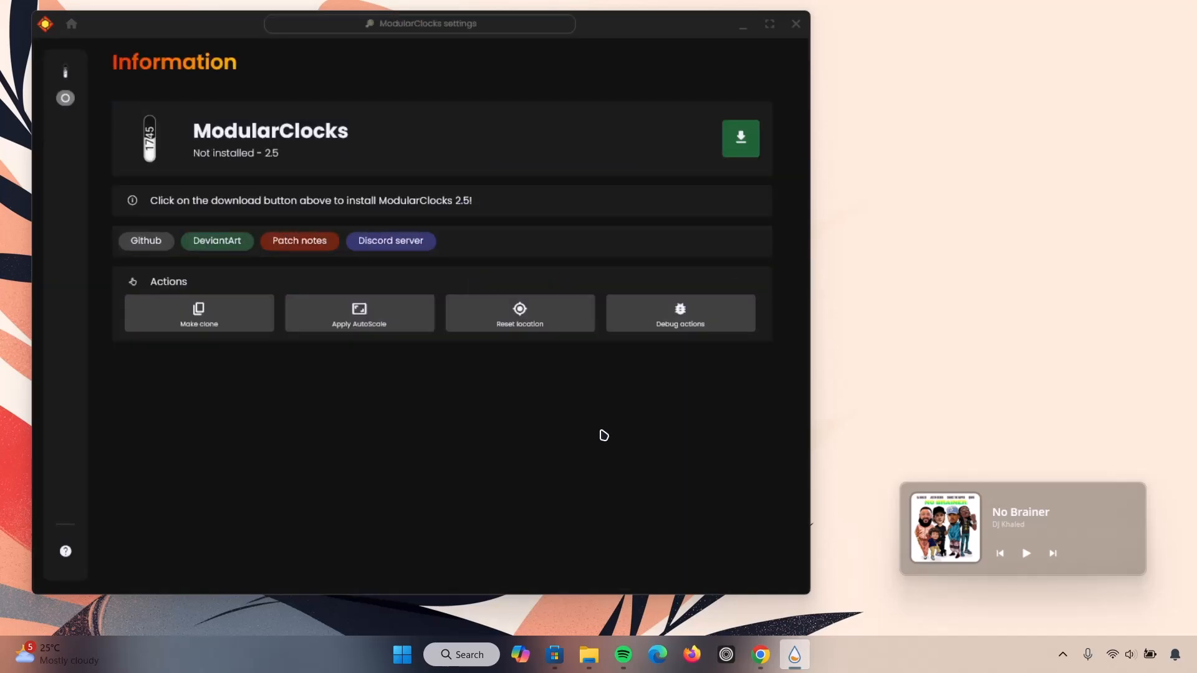
pyautogui.click(741, 139)
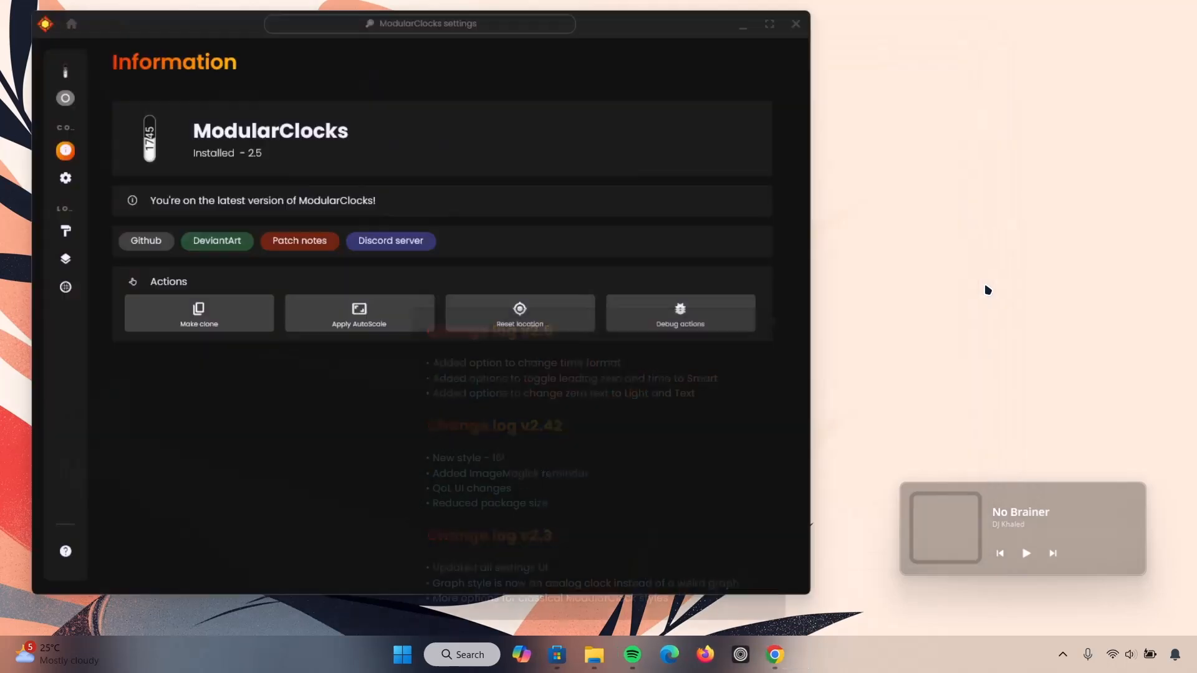
pyautogui.click(776, 322)
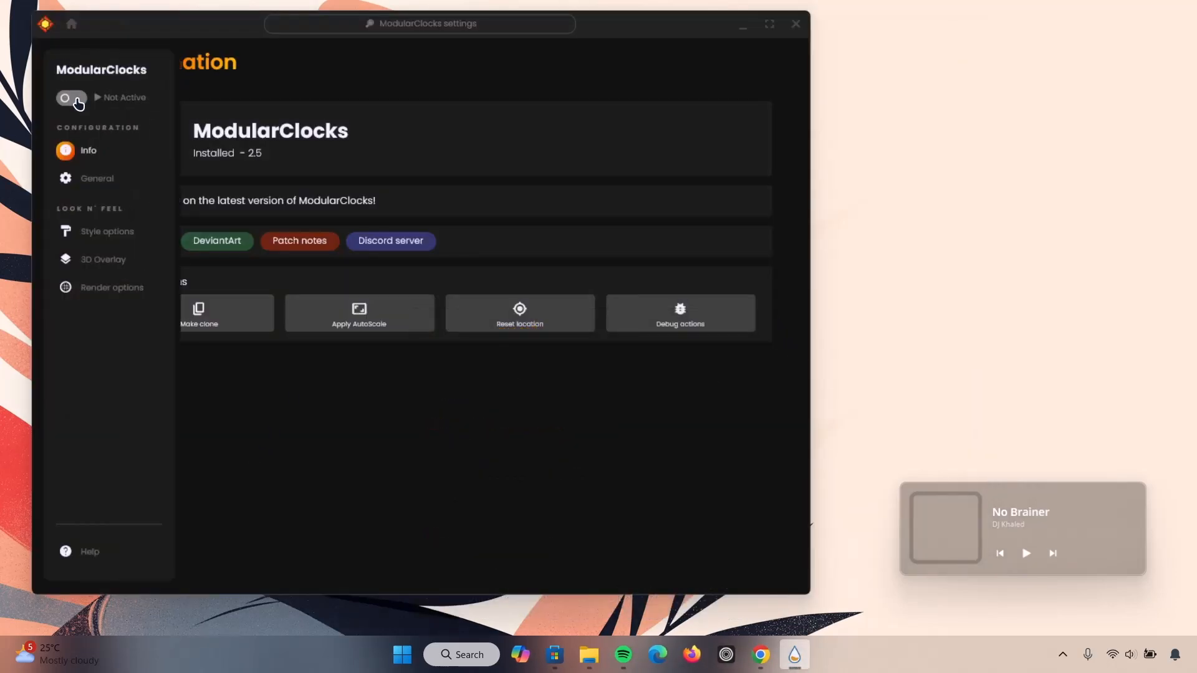
# Activate ModularClocks and move the clock onto the empty desktop area above the music player
pyautogui.click(80, 100)
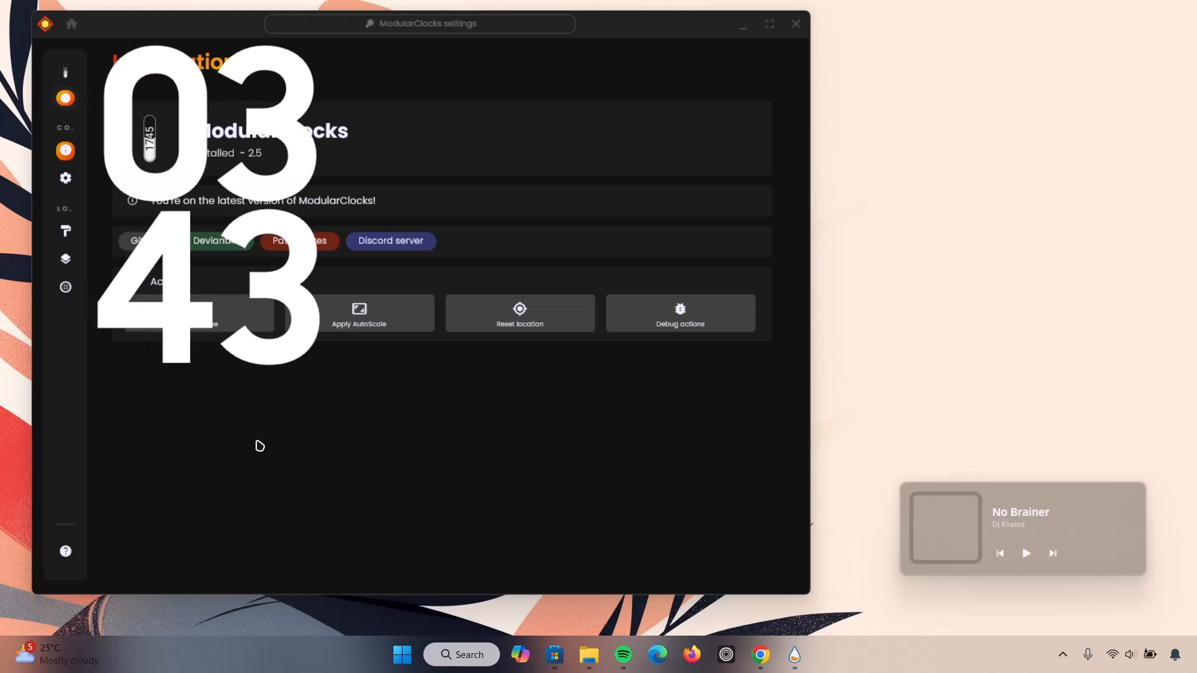
pyautogui.moveTo(149, 192); pyautogui.dragTo(903, 203)
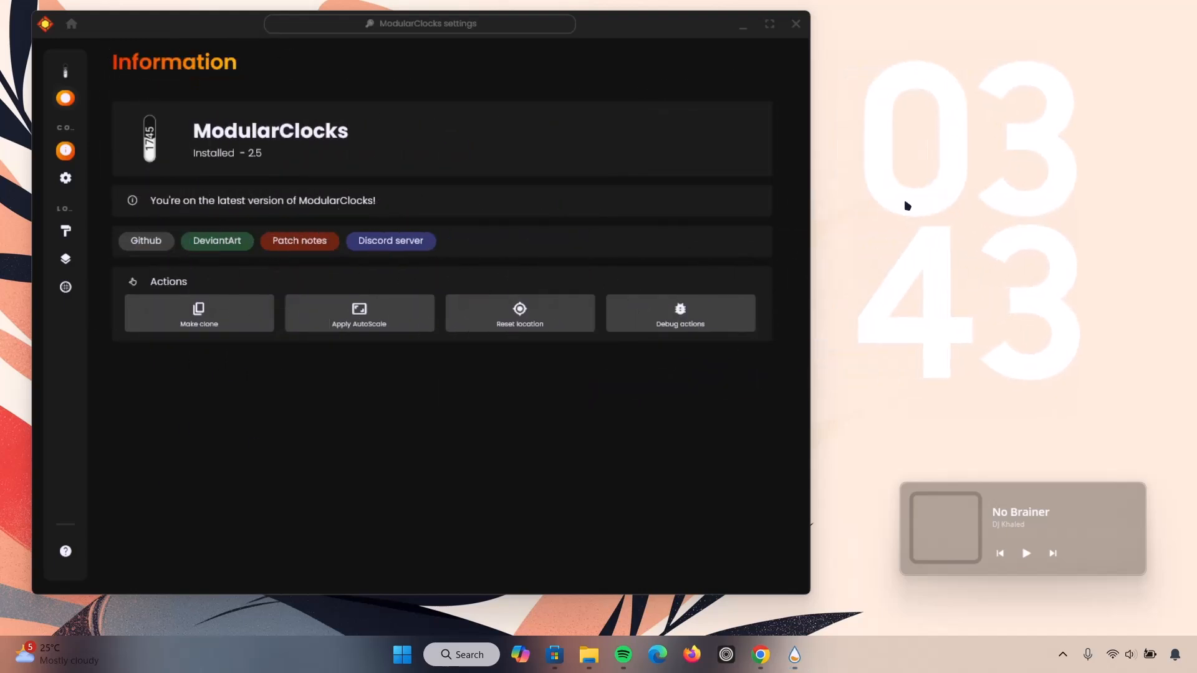
# Try the 16 clock style for ModularClocks and replace it with the Arc style
pyautogui.moveTo(60, 441)
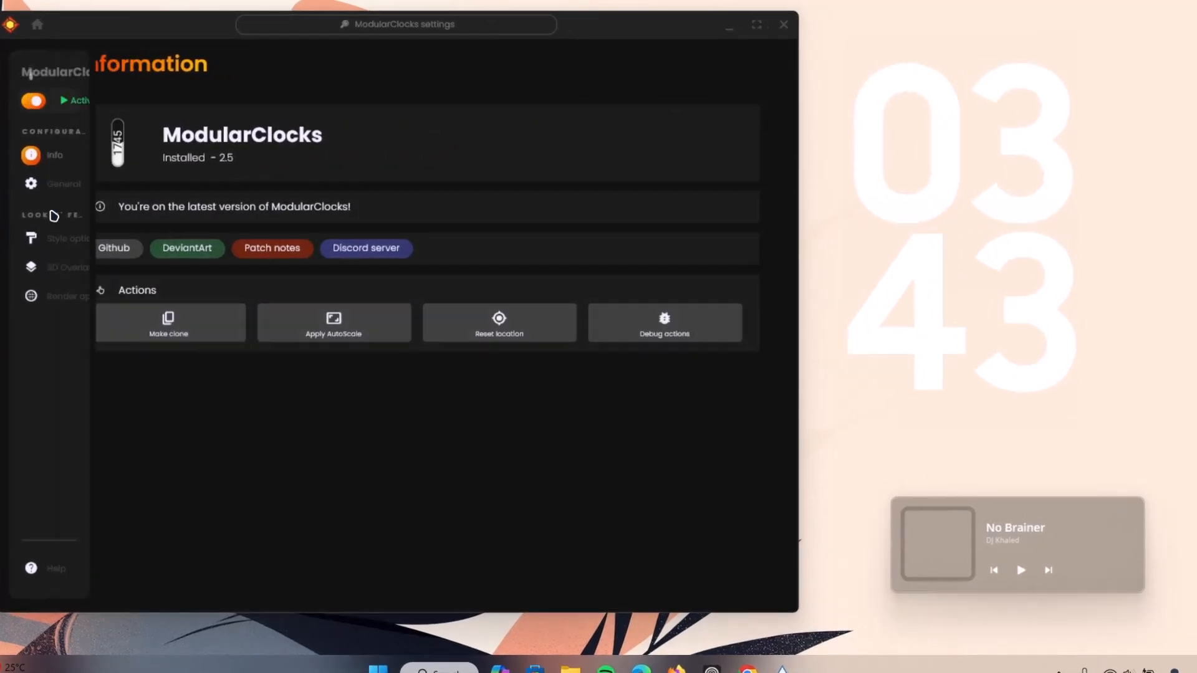
pyautogui.click(65, 186)
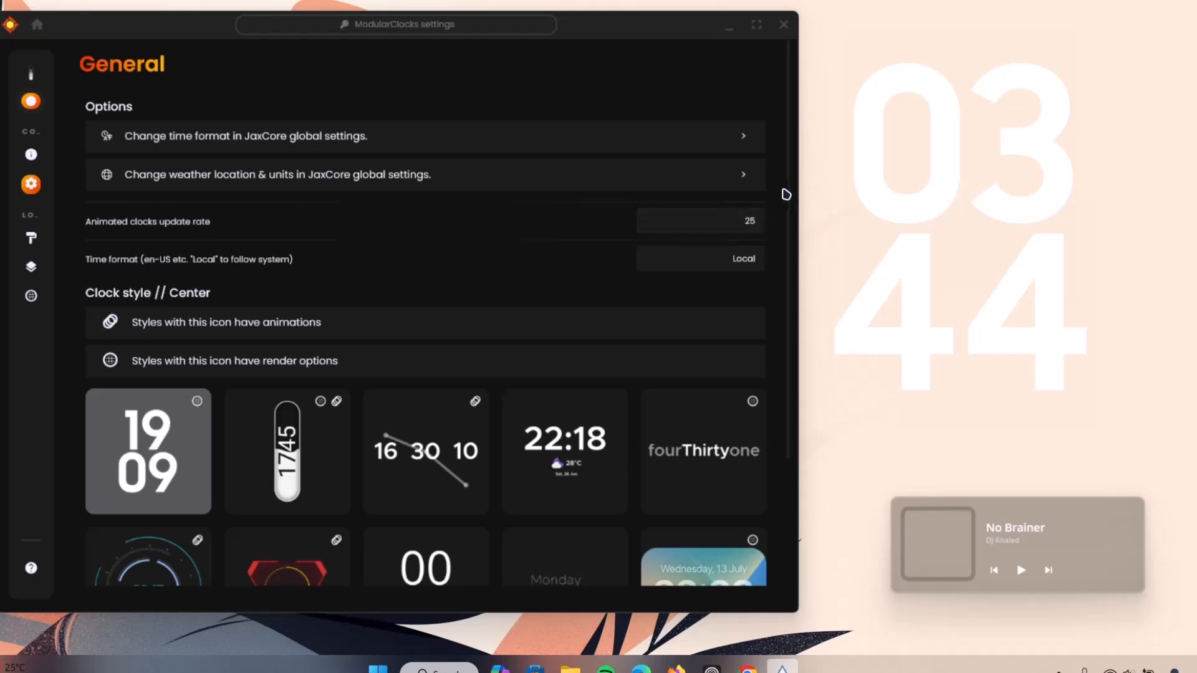
pyautogui.moveTo(787, 250); pyautogui.dragTo(763, 477)
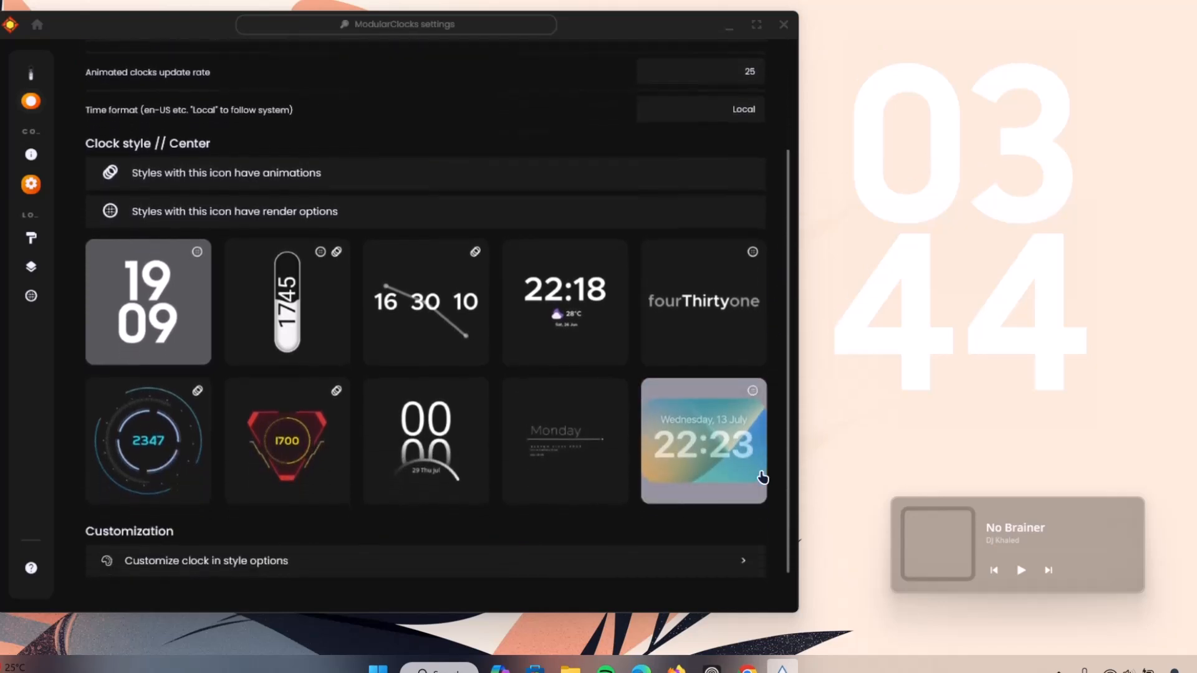
pyautogui.click(763, 477)
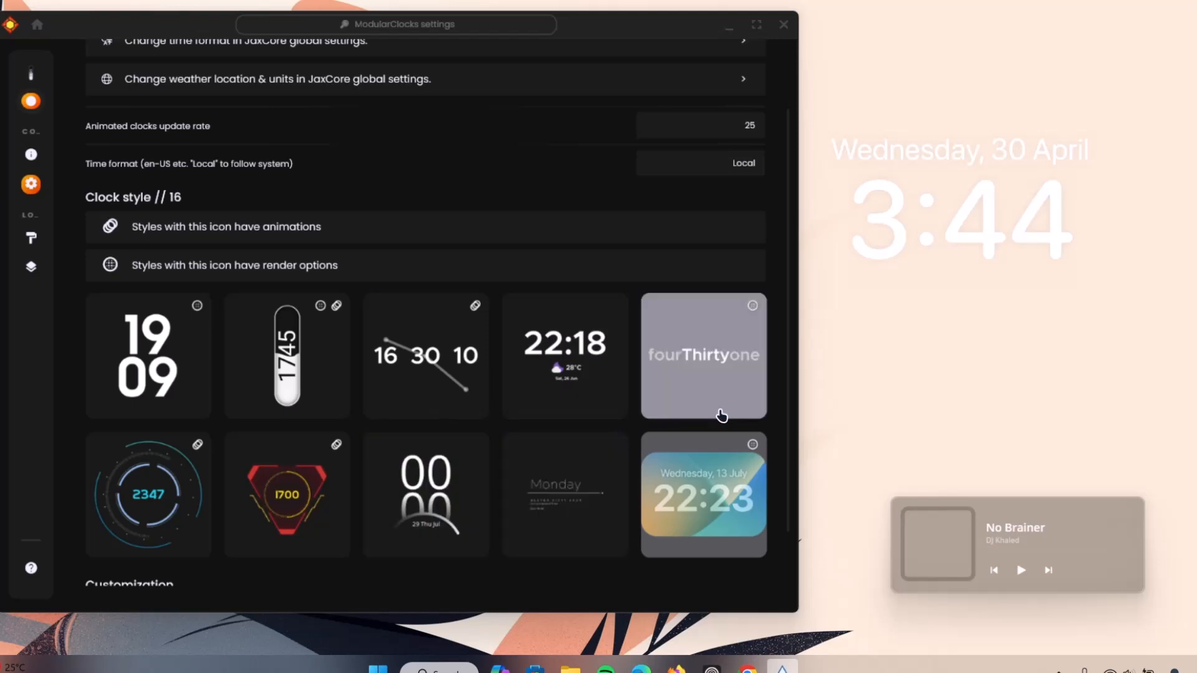
pyautogui.click(431, 495)
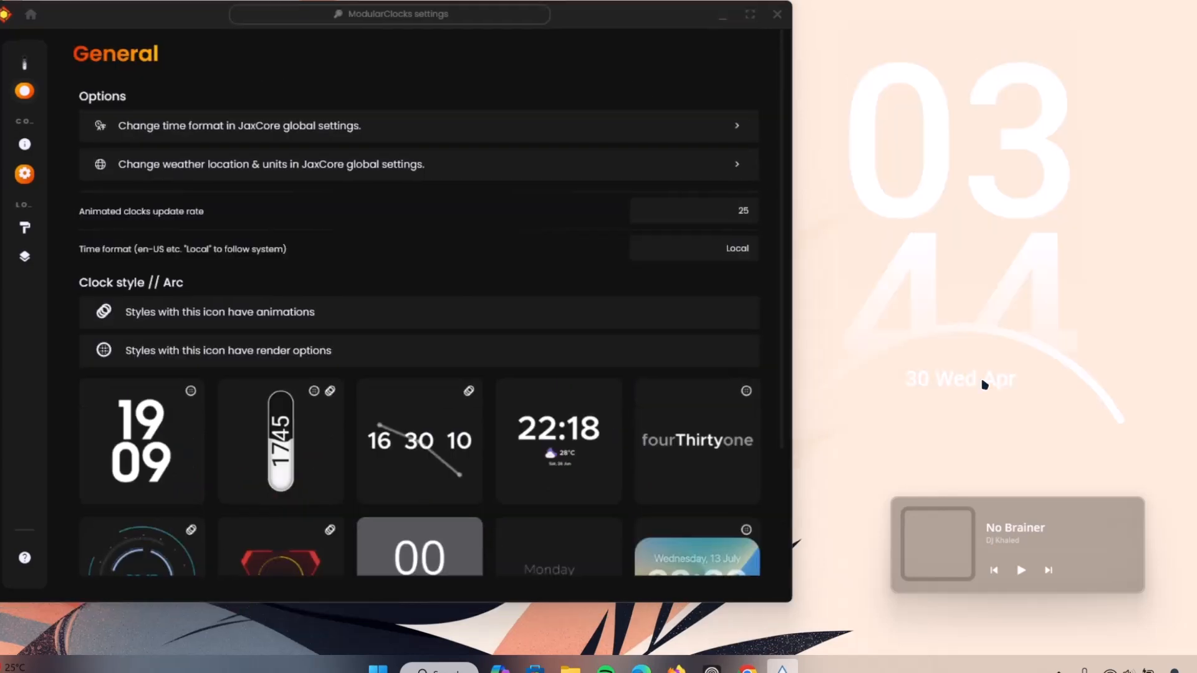
# Set the Arc clock's widget size to 0.8 and reposition the clock above the music player
pyautogui.click(31, 231)
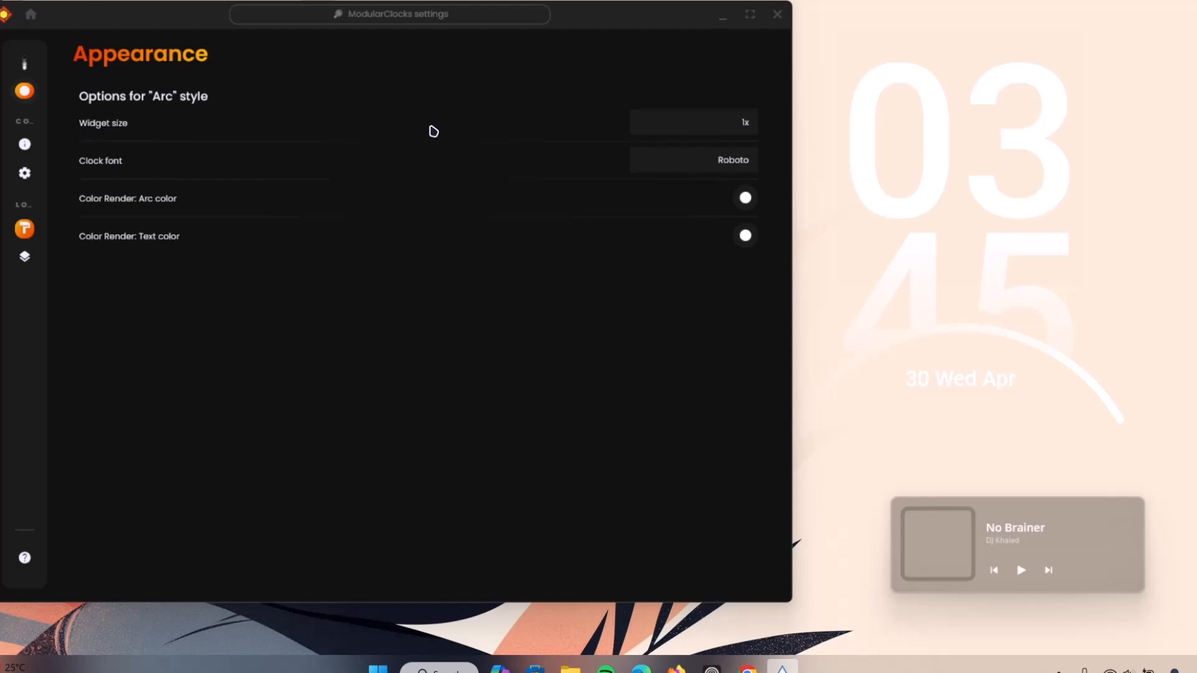
pyautogui.click(745, 128)
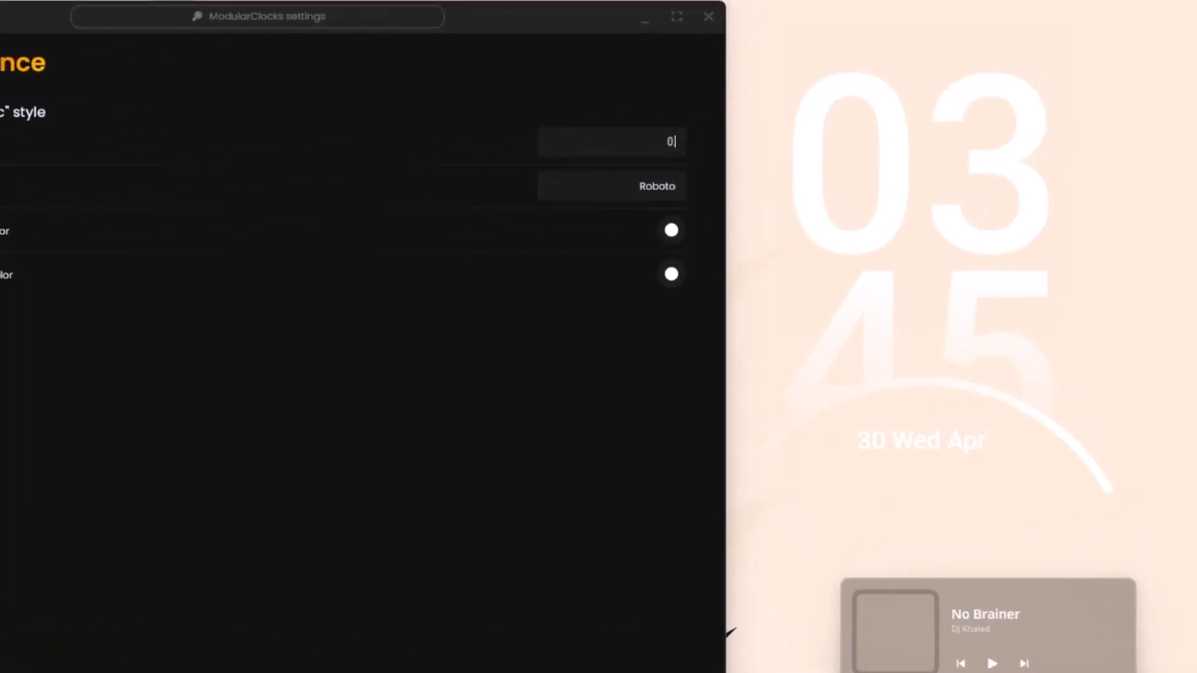
pyautogui.write('0.8')
pyautogui.press('Return')
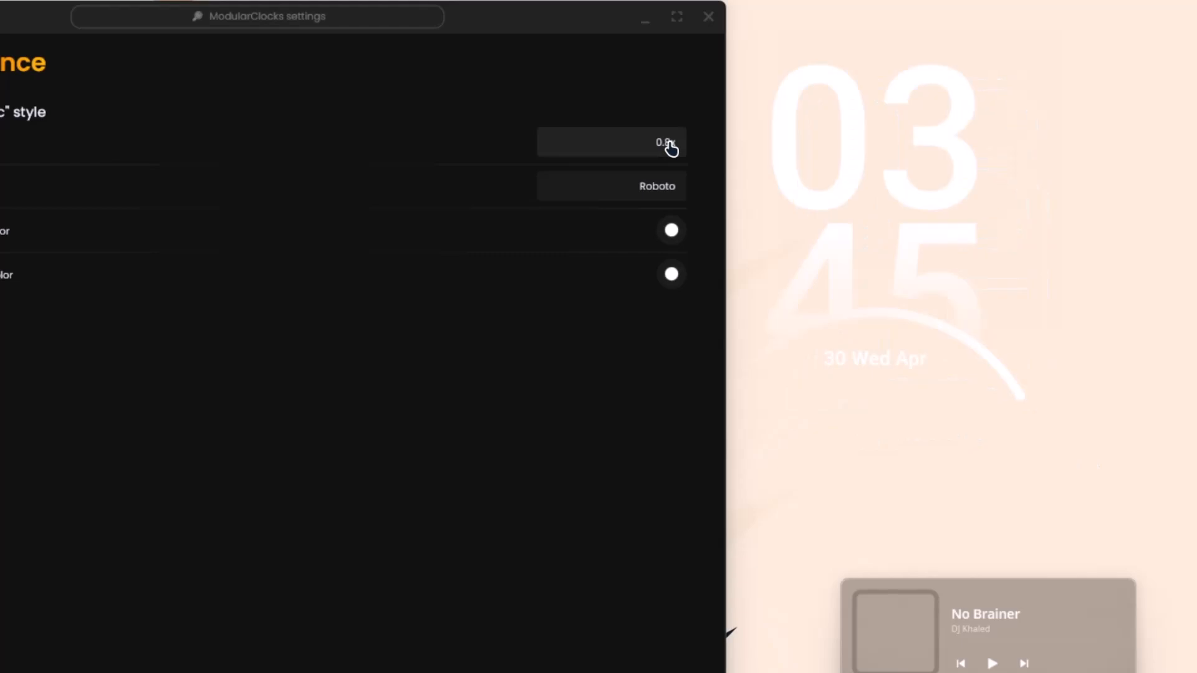
pyautogui.moveTo(877, 139); pyautogui.dragTo(958, 187)
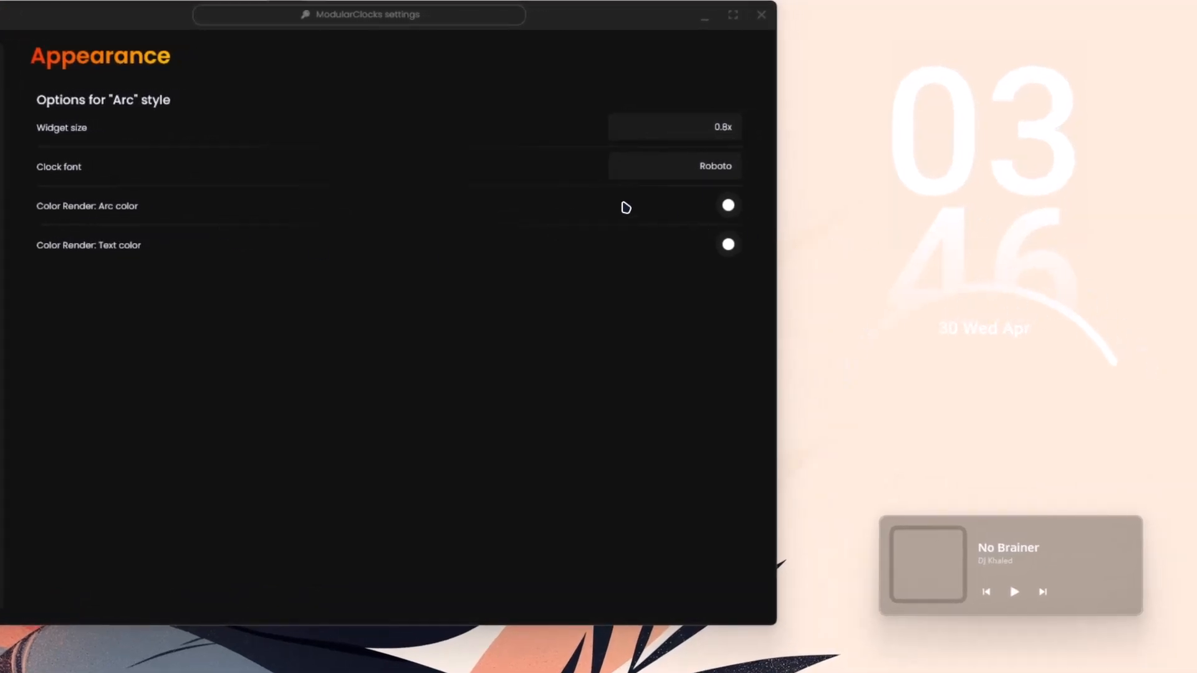
# Set the Arc clock's arc color to 0,0,0 and its text color to 245,98,98
pyautogui.click(727, 214)
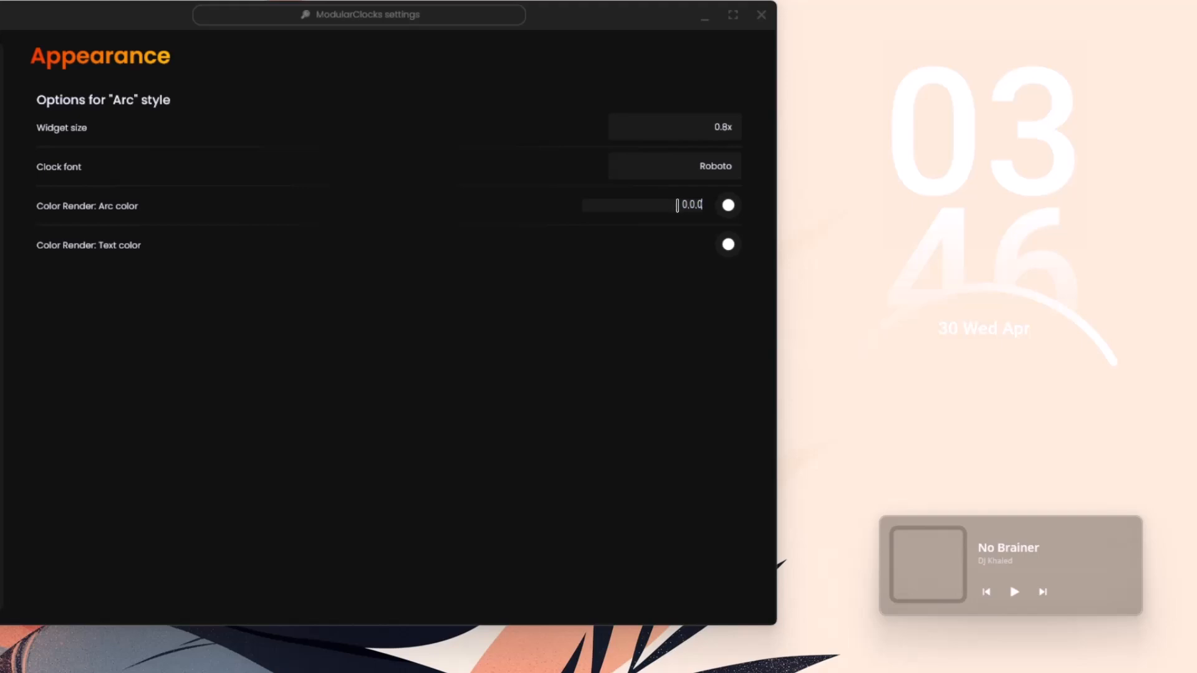
pyautogui.press('Return')
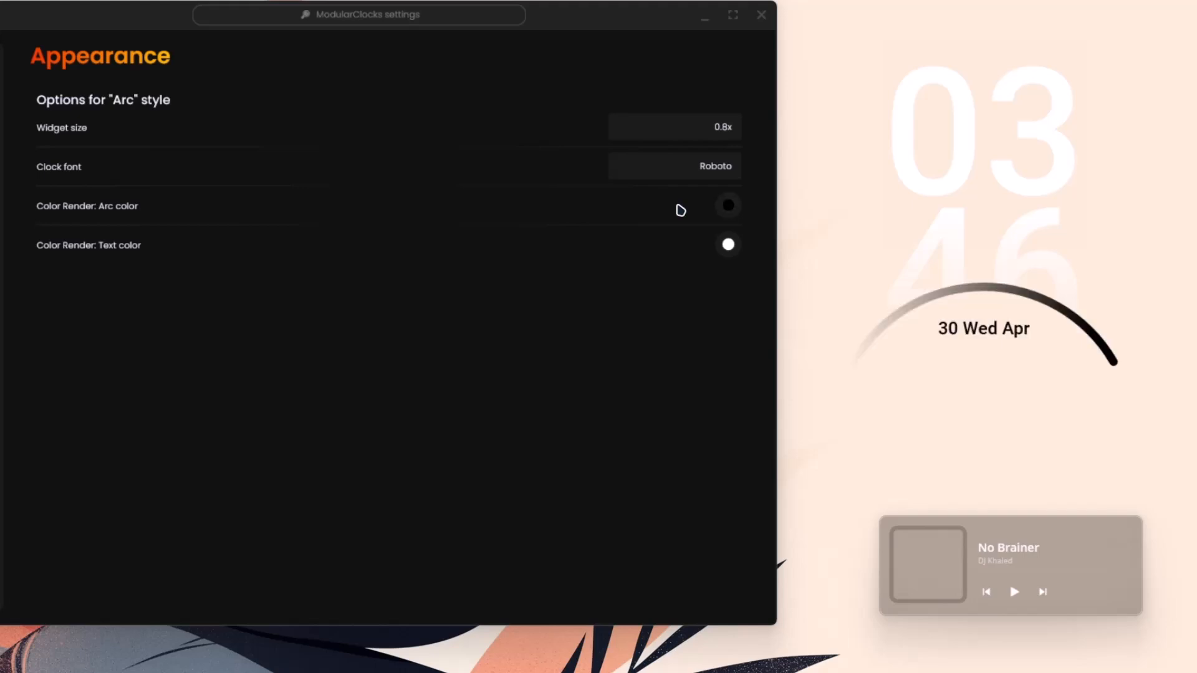
pyautogui.click(728, 246)
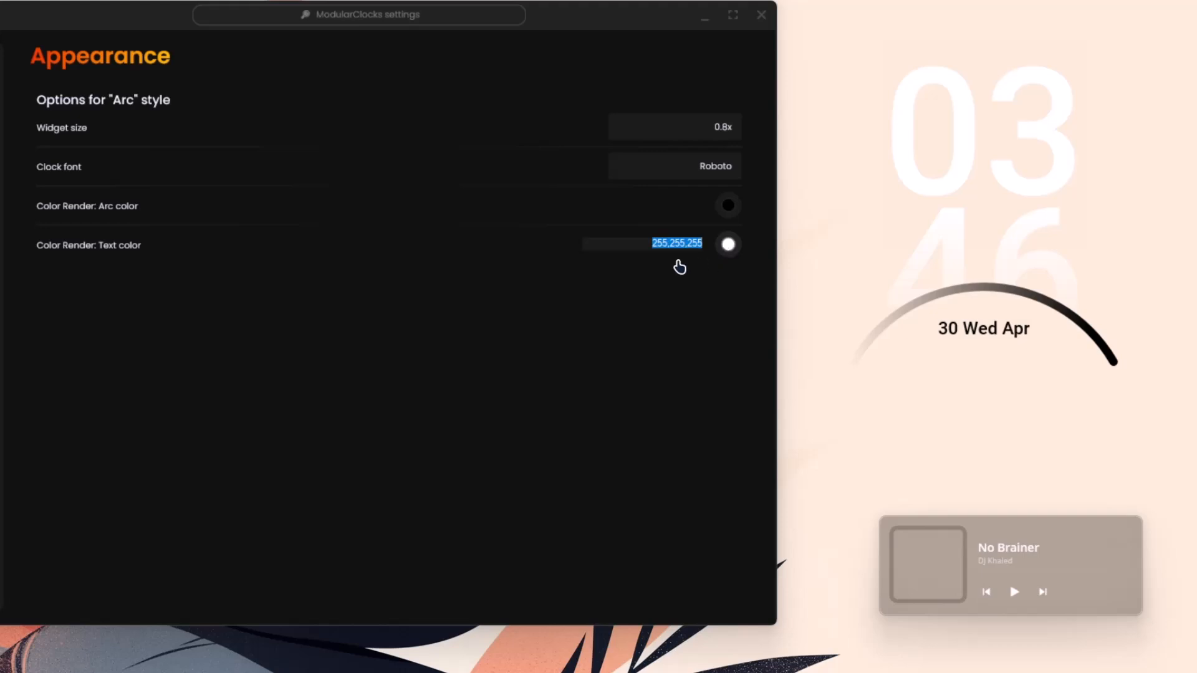
pyautogui.write('245,98,98')
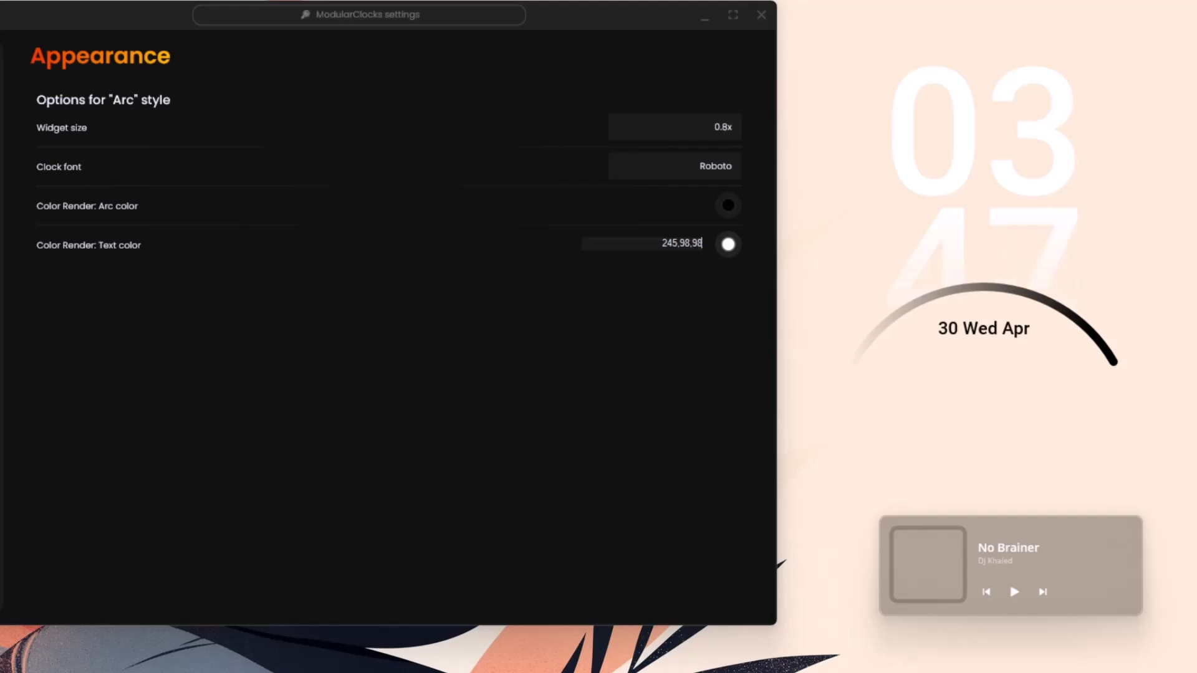
pyautogui.press('Return')
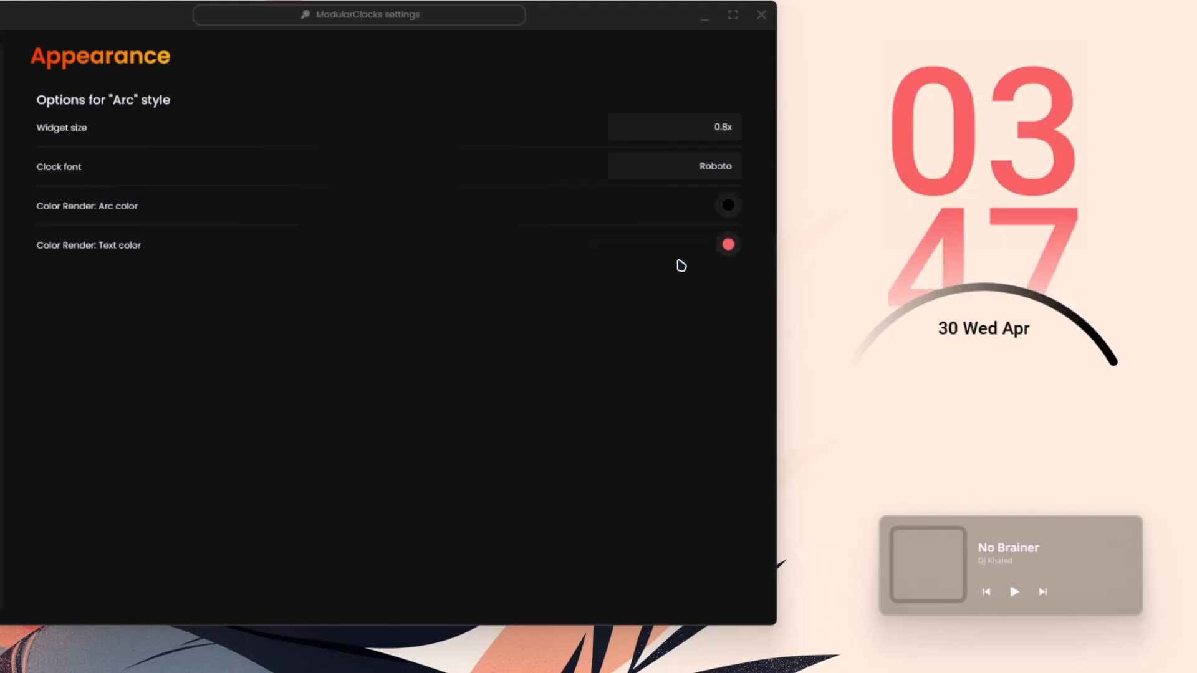
# Switch to the Fountain of Colors page in Chrome, run the downloaded visualizer package and install the skin
pyautogui.click(703, 23)
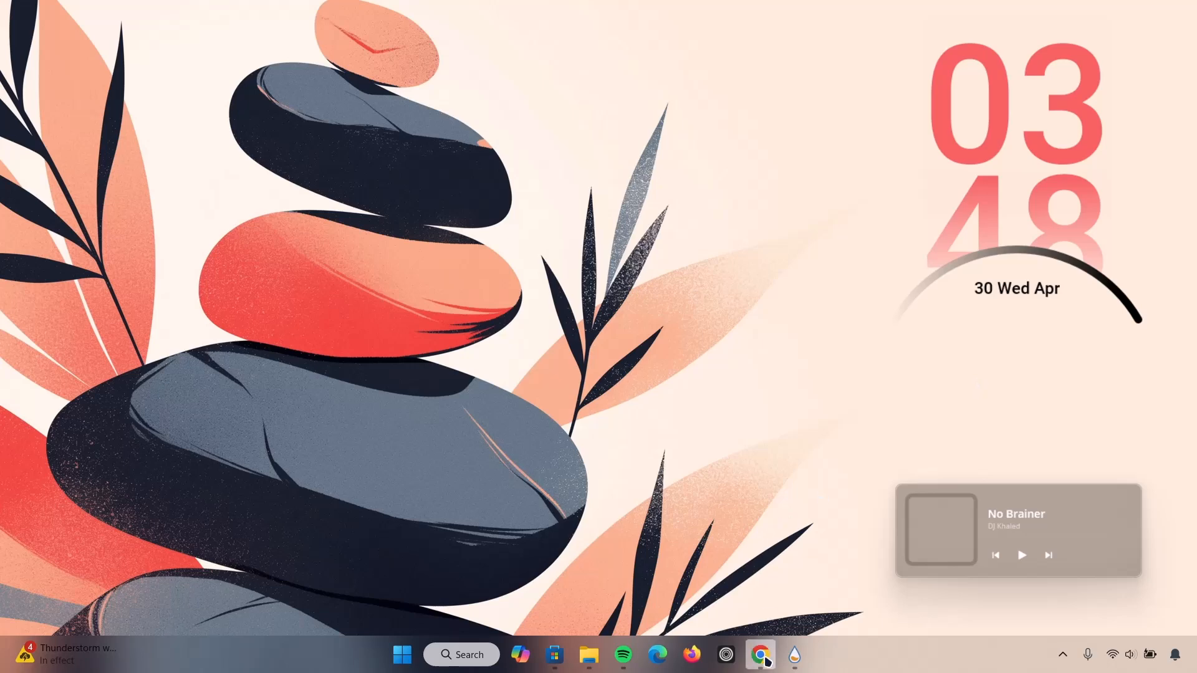
pyautogui.moveTo(761, 654)
pyautogui.click(764, 565)
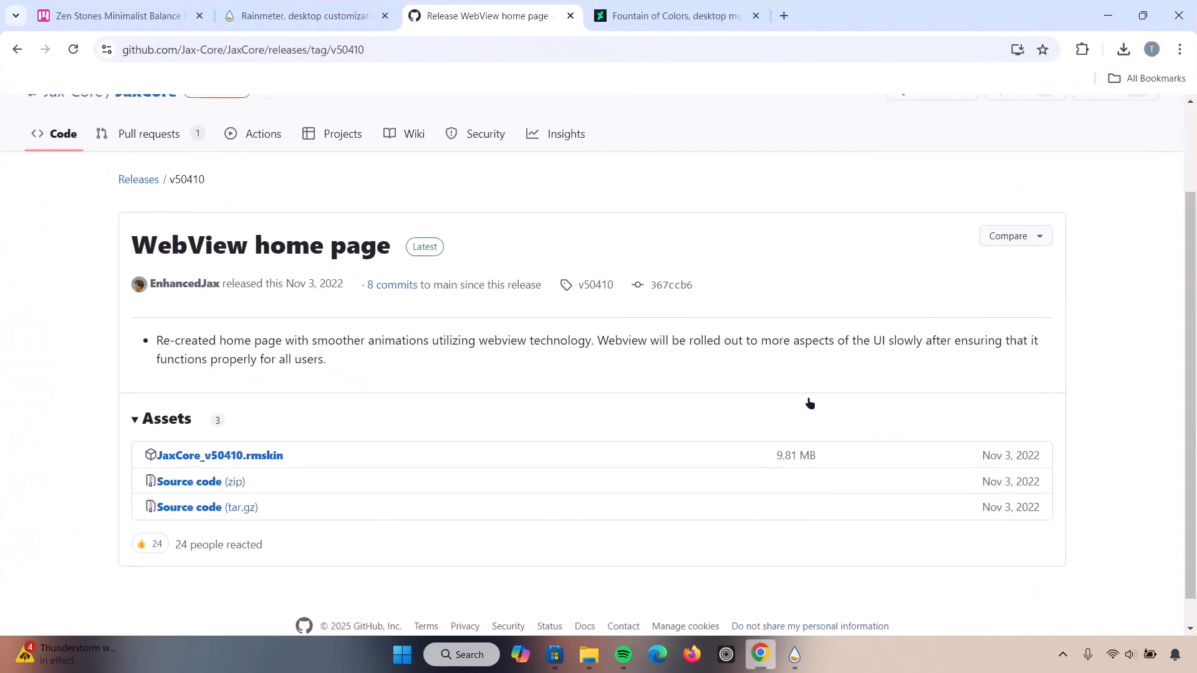
pyautogui.click(686, 16)
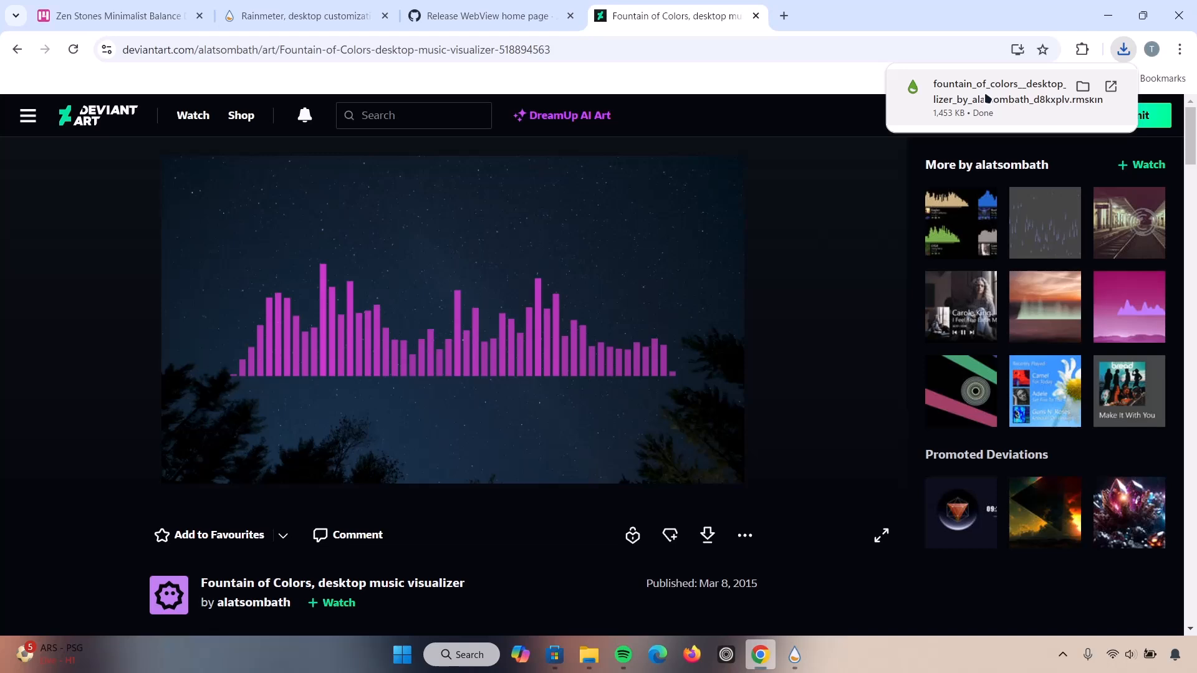
pyautogui.click(989, 96)
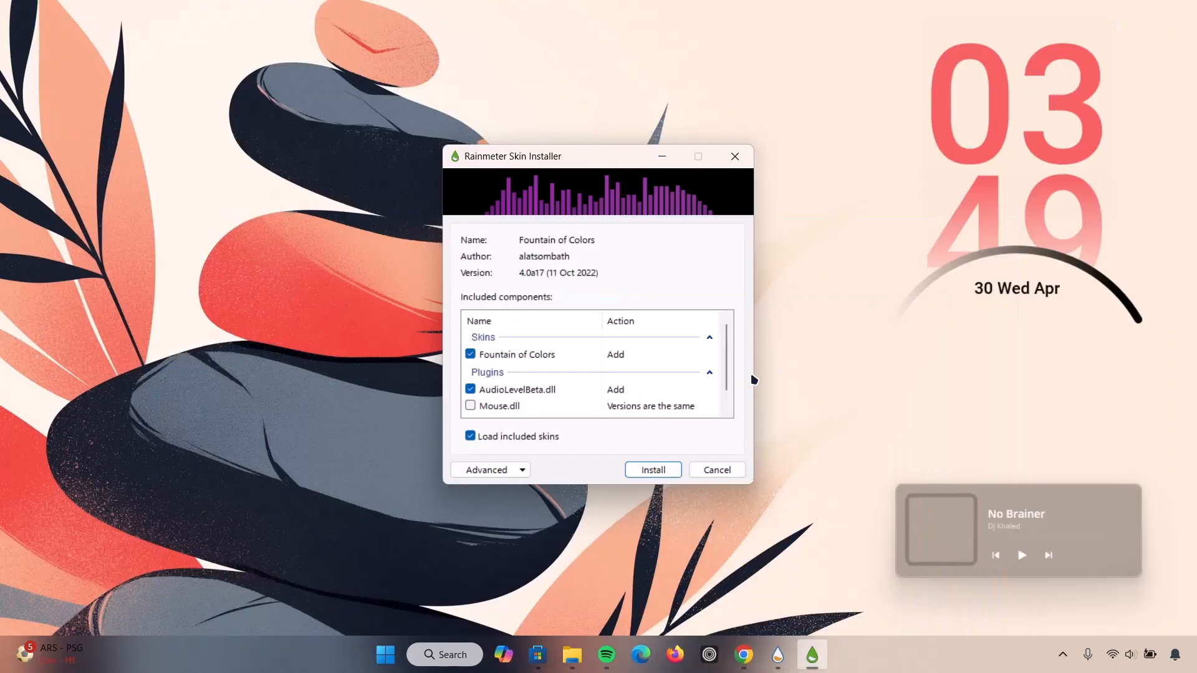
pyautogui.click(663, 475)
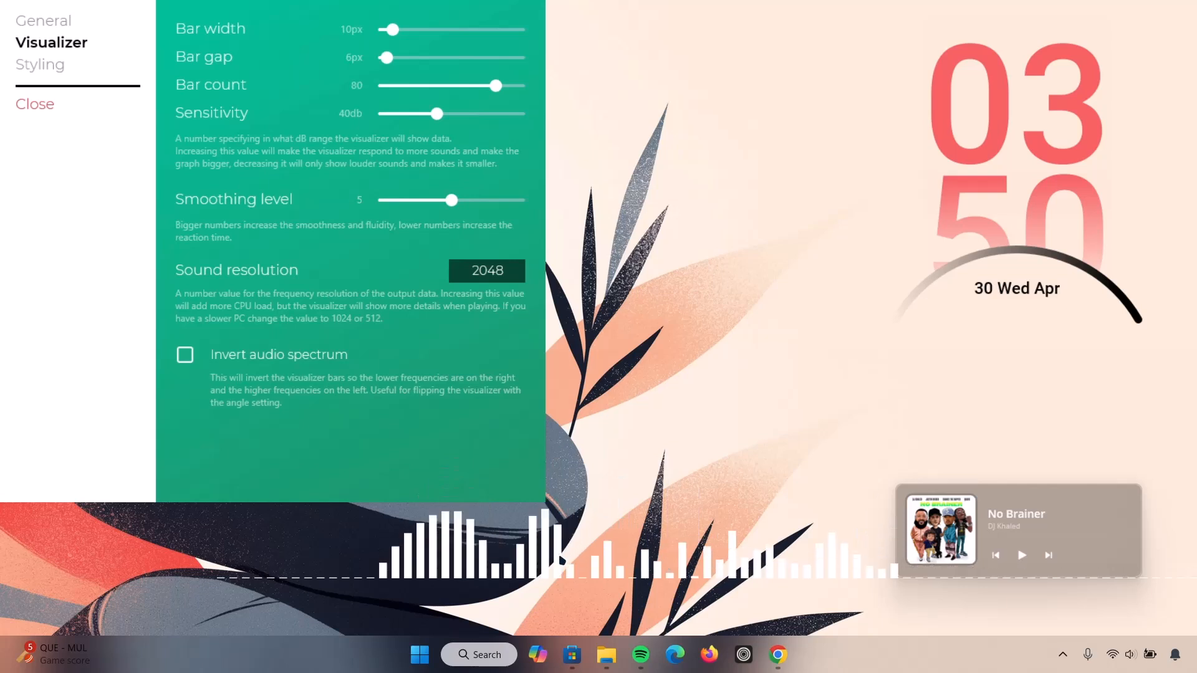
# Move the Fountain of Colors settings away from the screen corner and set the visualizer height to 99px
pyautogui.moveTo(131, 16); pyautogui.dragTo(280, 23)
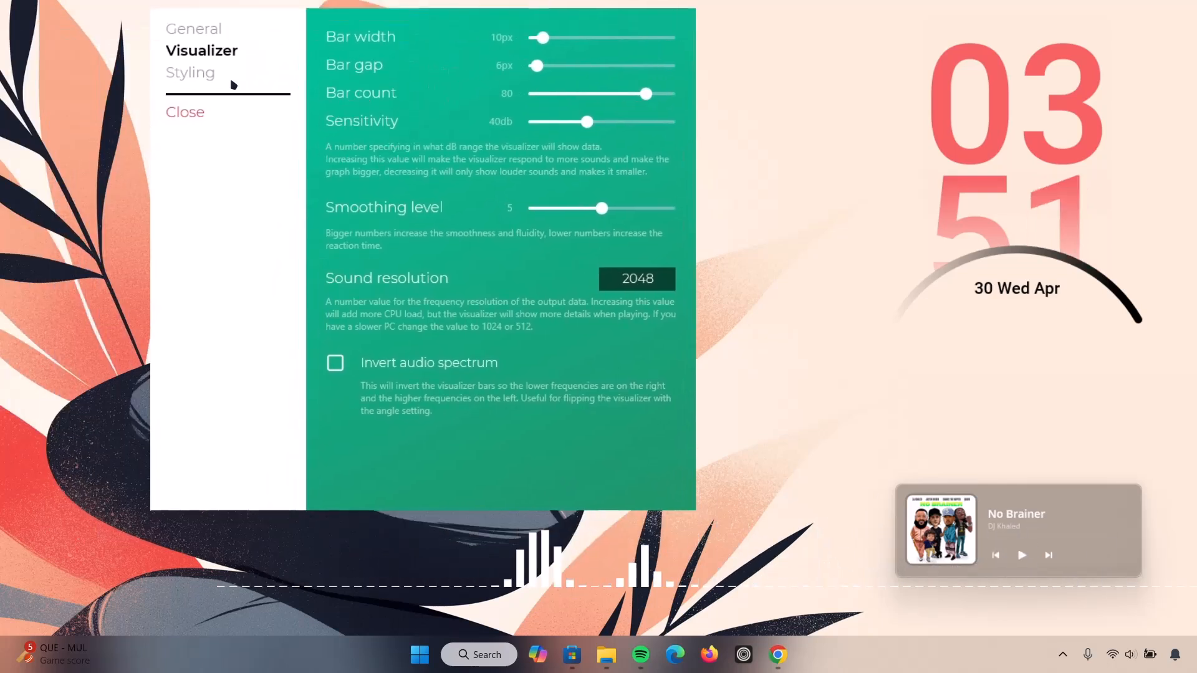
pyautogui.click(195, 31)
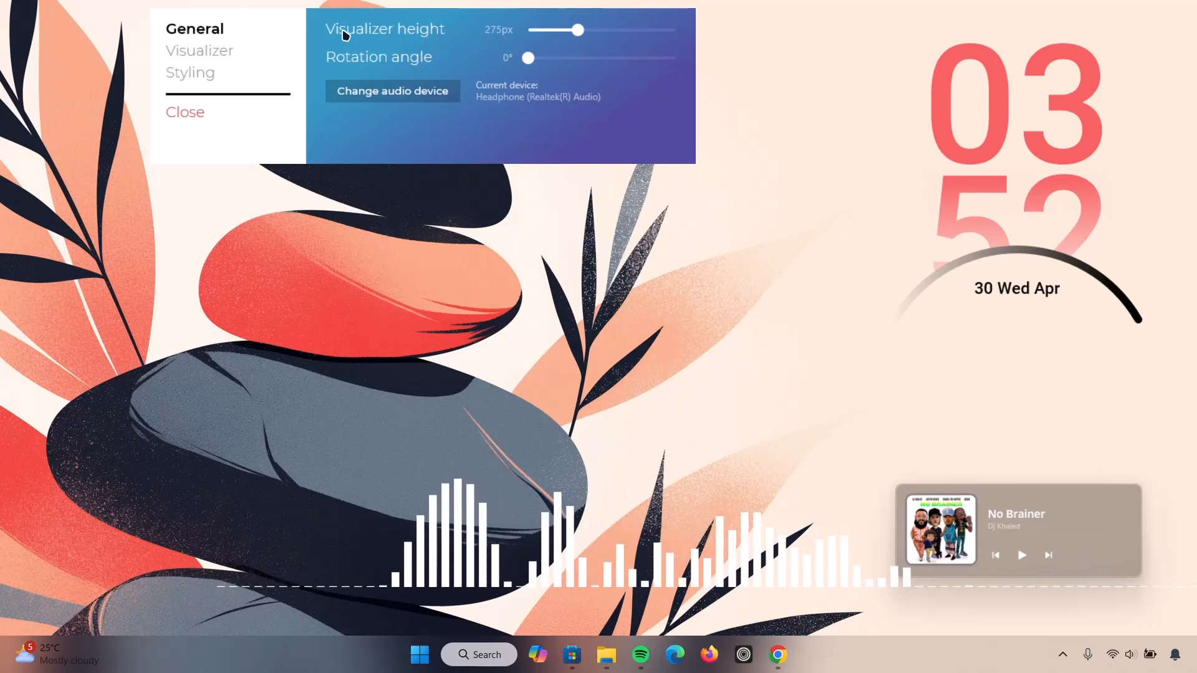
pyautogui.click(576, 32)
pyautogui.moveTo(576, 35); pyautogui.dragTo(547, 38)
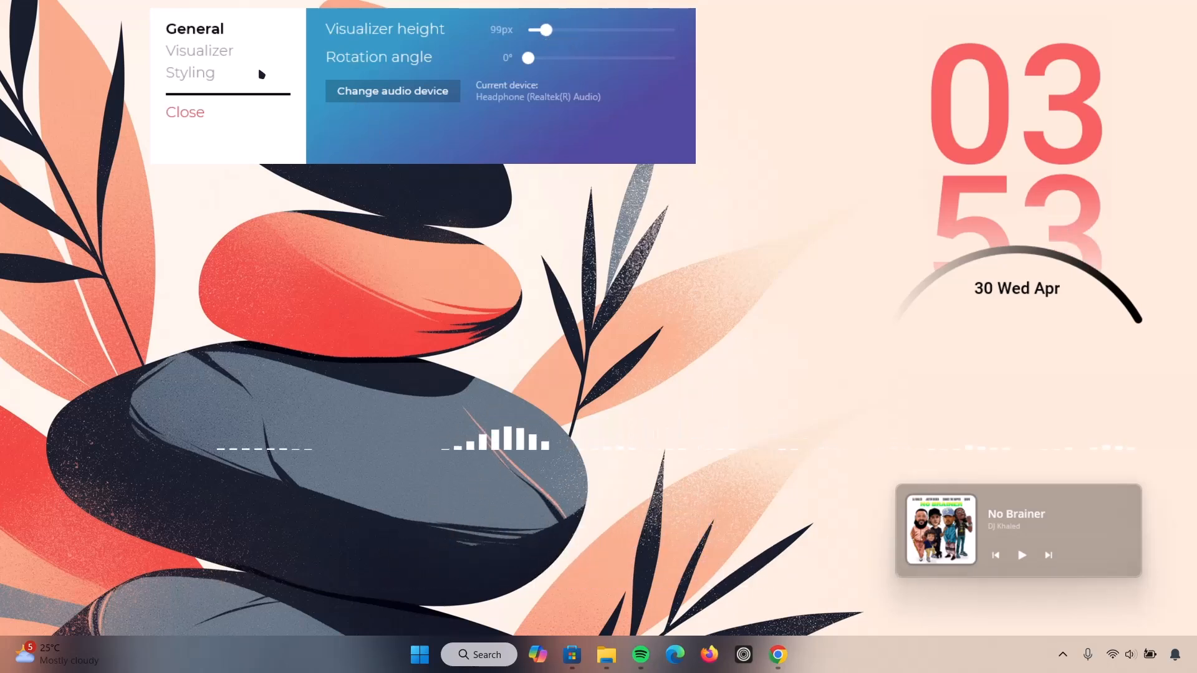
# Set the visualizer's bar width to 4px and bar gap to 3px
pyautogui.click(206, 56)
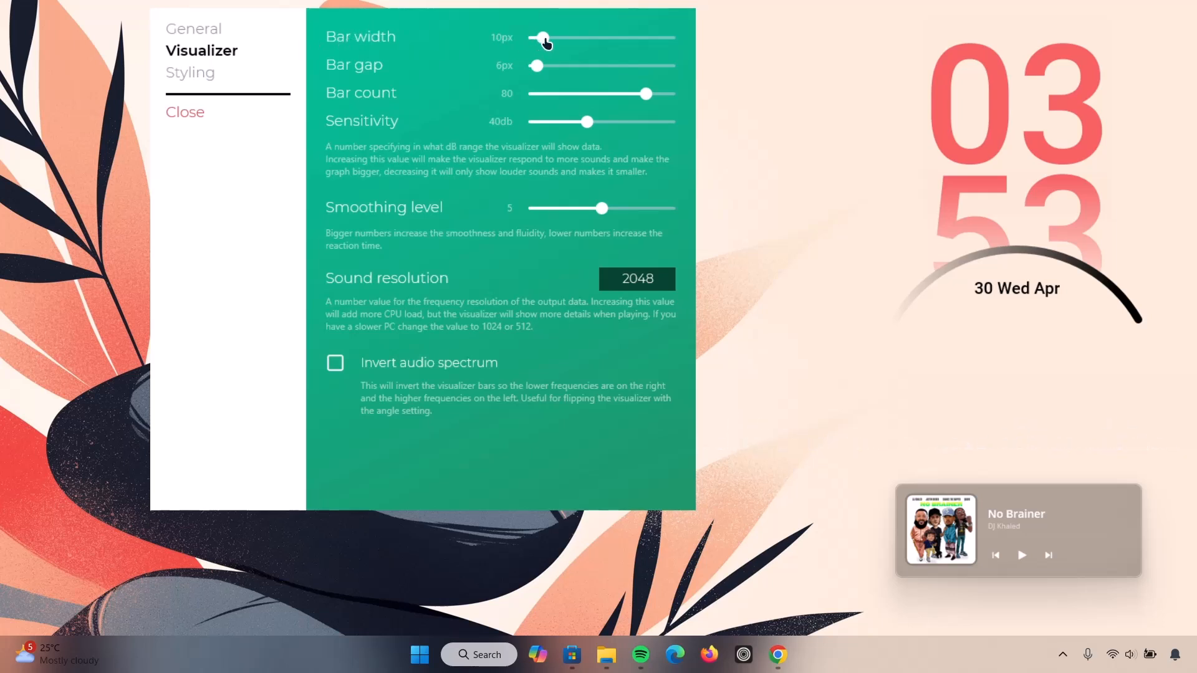
pyautogui.moveTo(546, 42); pyautogui.dragTo(545, 49)
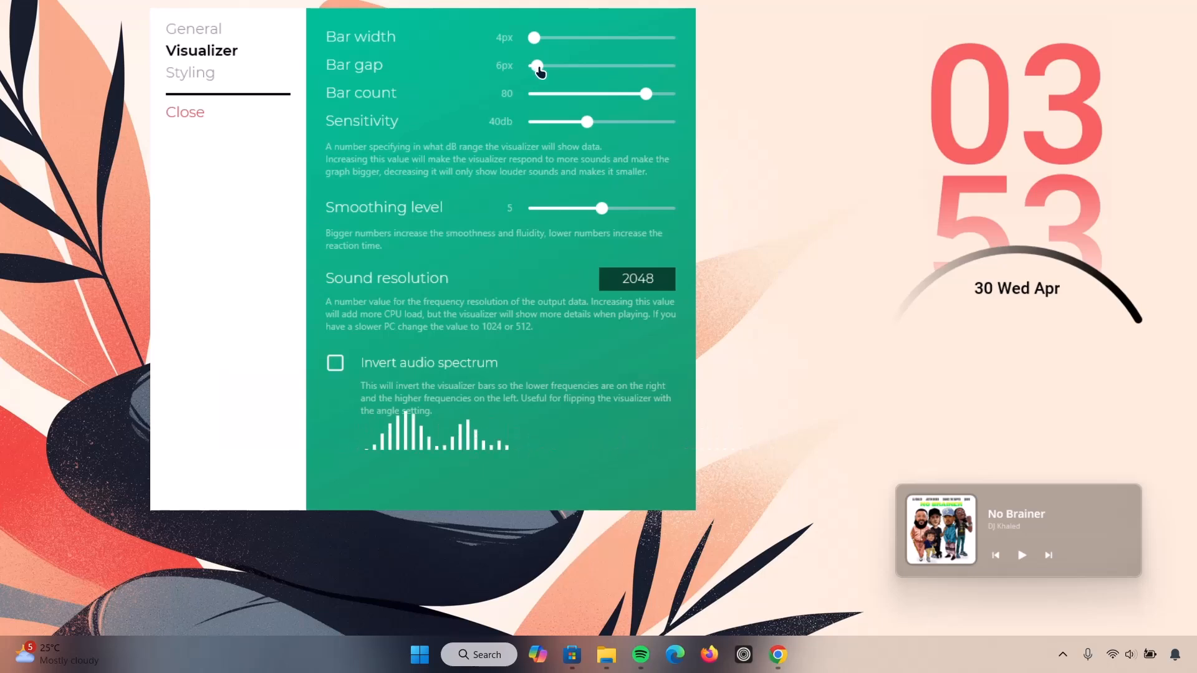
pyautogui.moveTo(541, 72); pyautogui.dragTo(541, 71)
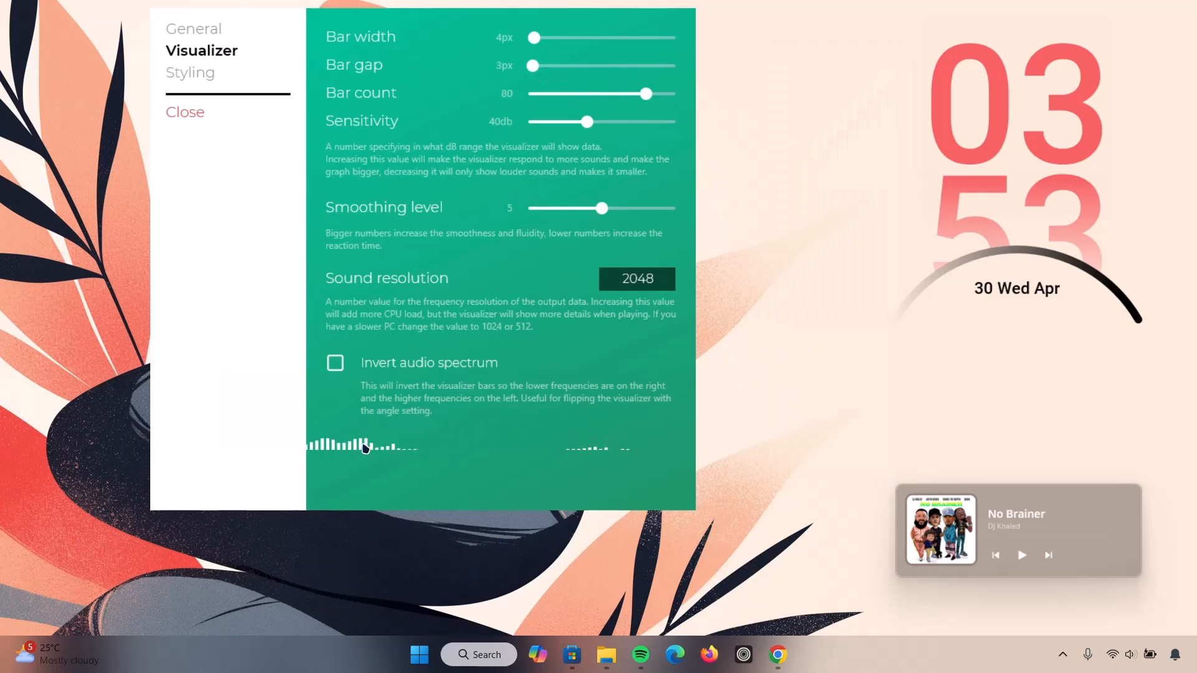
# Place the visualizer above the music player and set its bar count to 42, sensitivity to 52db and smoothing level to 8
pyautogui.moveTo(371, 450); pyautogui.dragTo(908, 428)
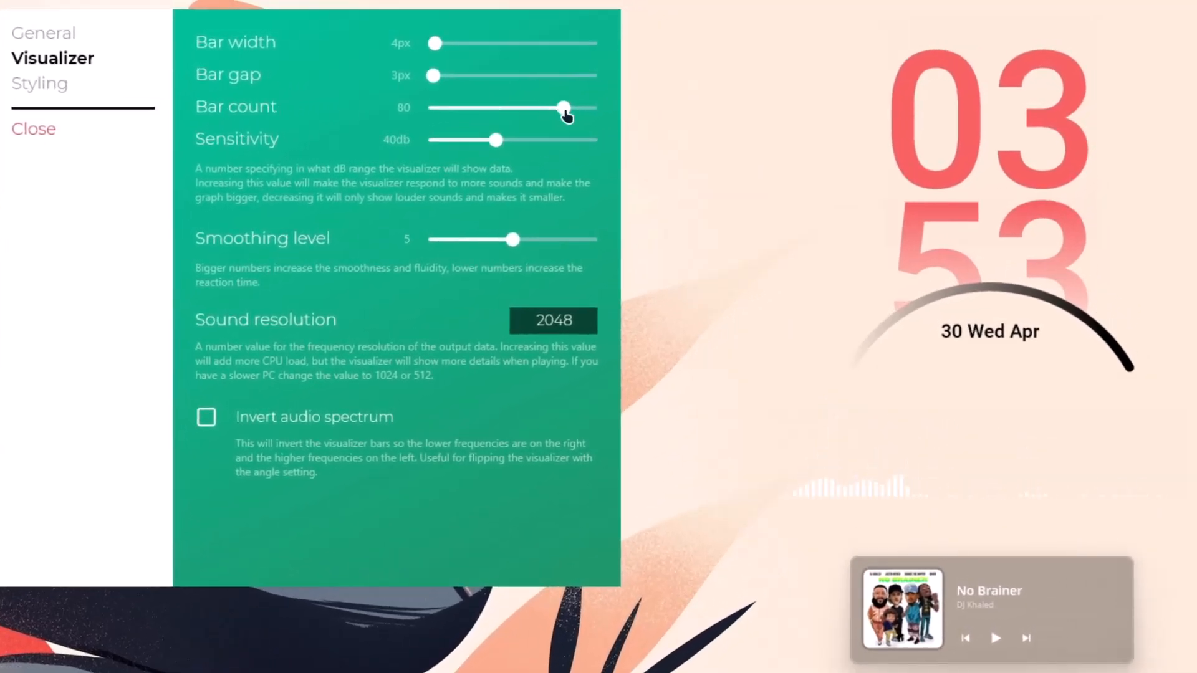
pyautogui.moveTo(565, 111); pyautogui.dragTo(516, 143)
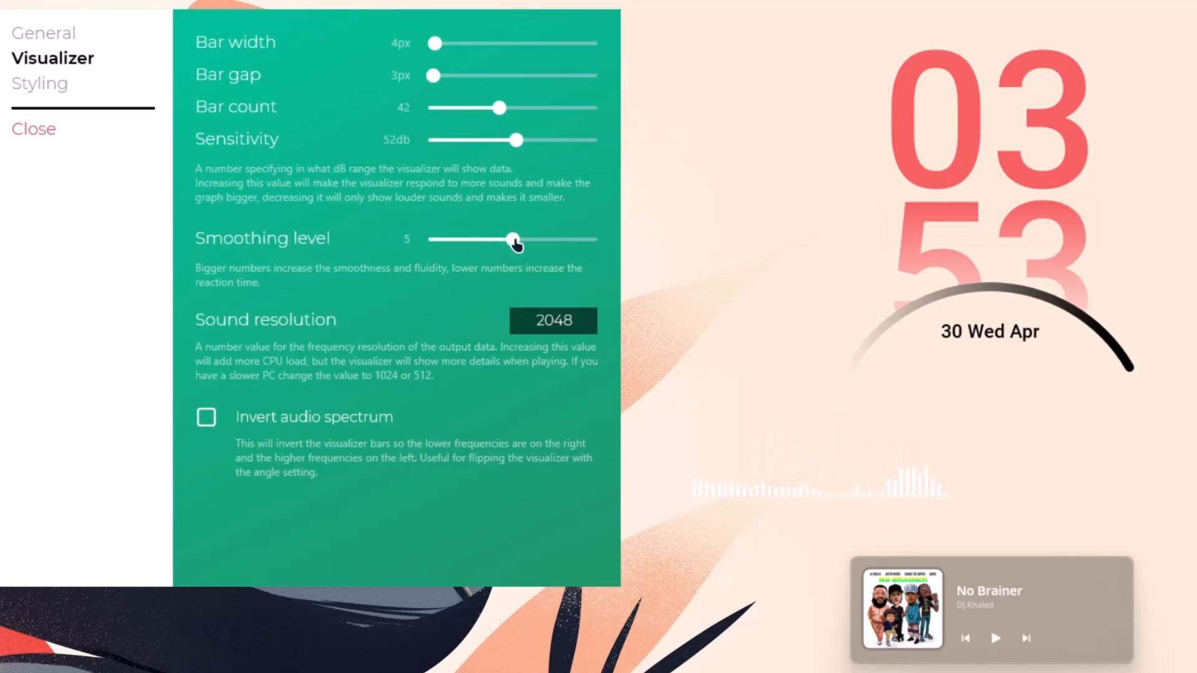
pyautogui.moveTo(530, 241); pyautogui.dragTo(564, 240)
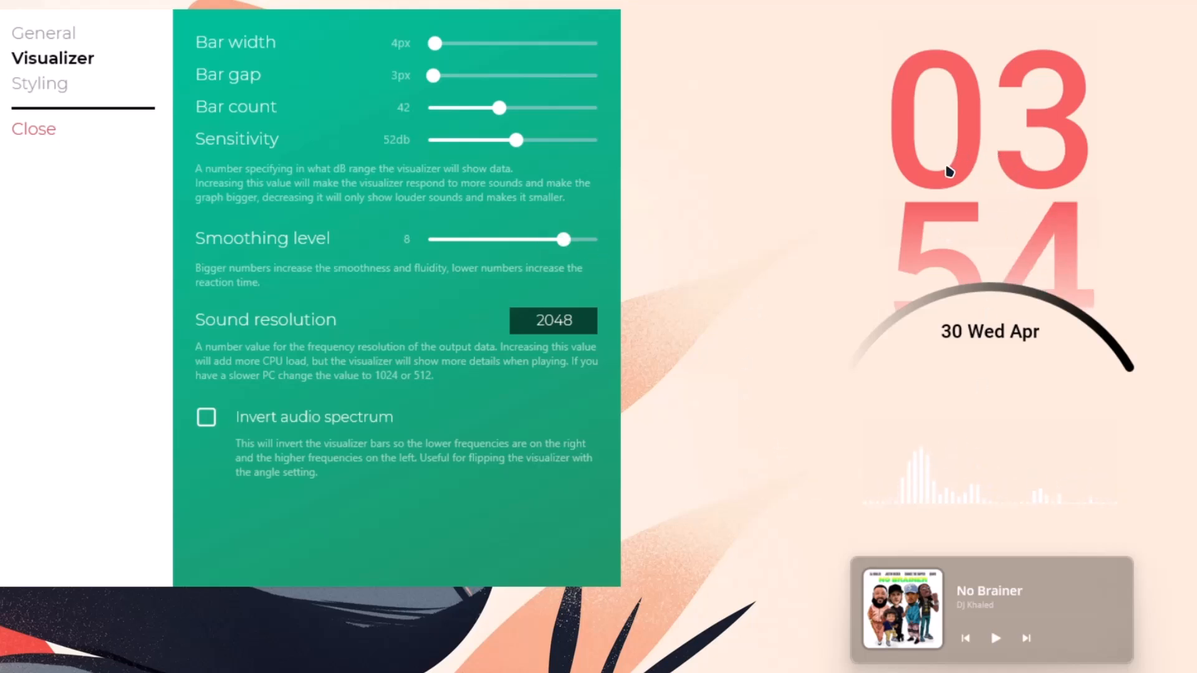
# Set the visualizer's skin color to the custom RGB value 245,98,98
pyautogui.click(52, 92)
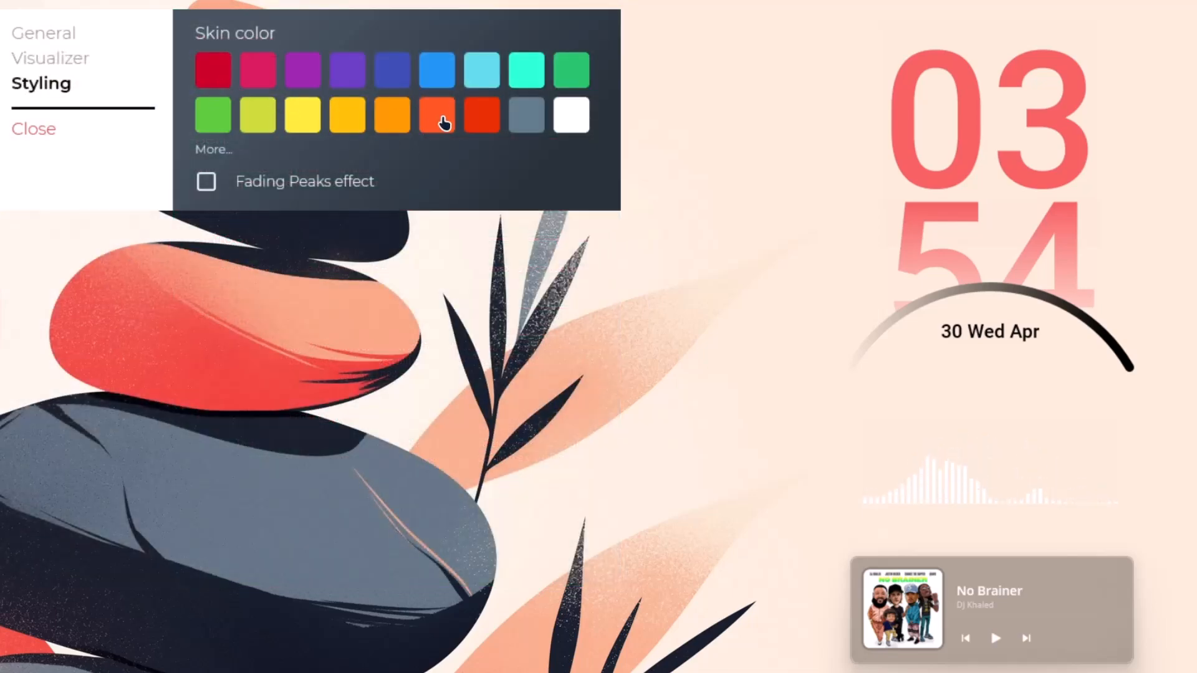
pyautogui.click(452, 71)
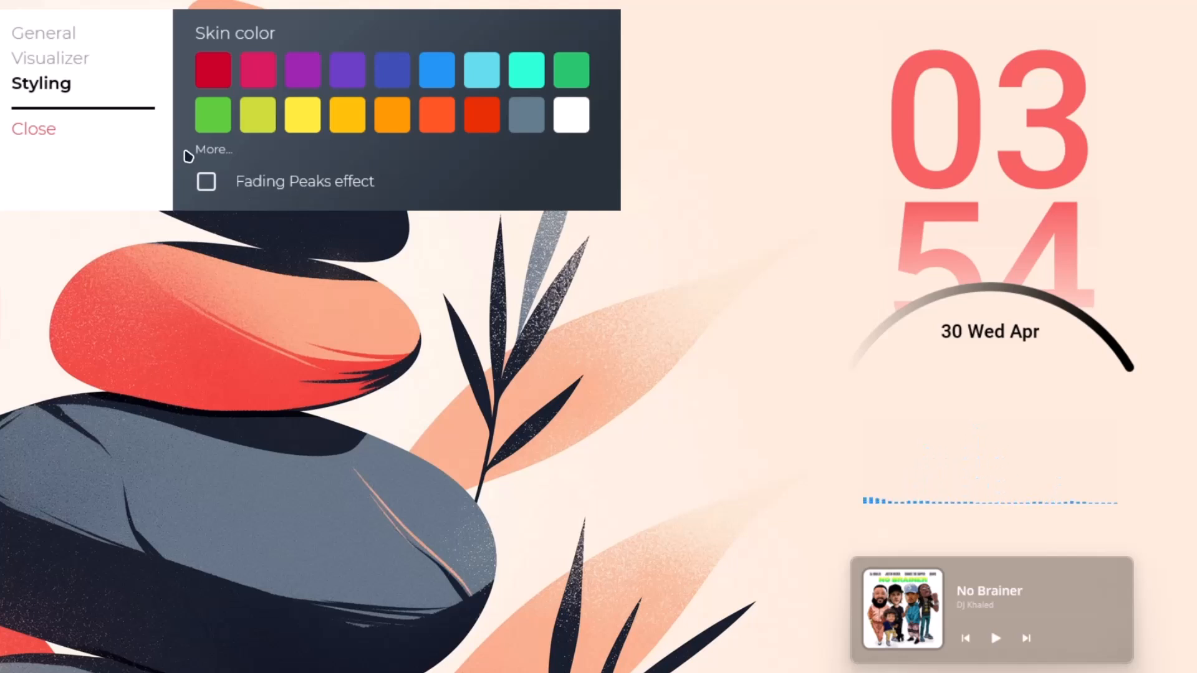
pyautogui.click(207, 150)
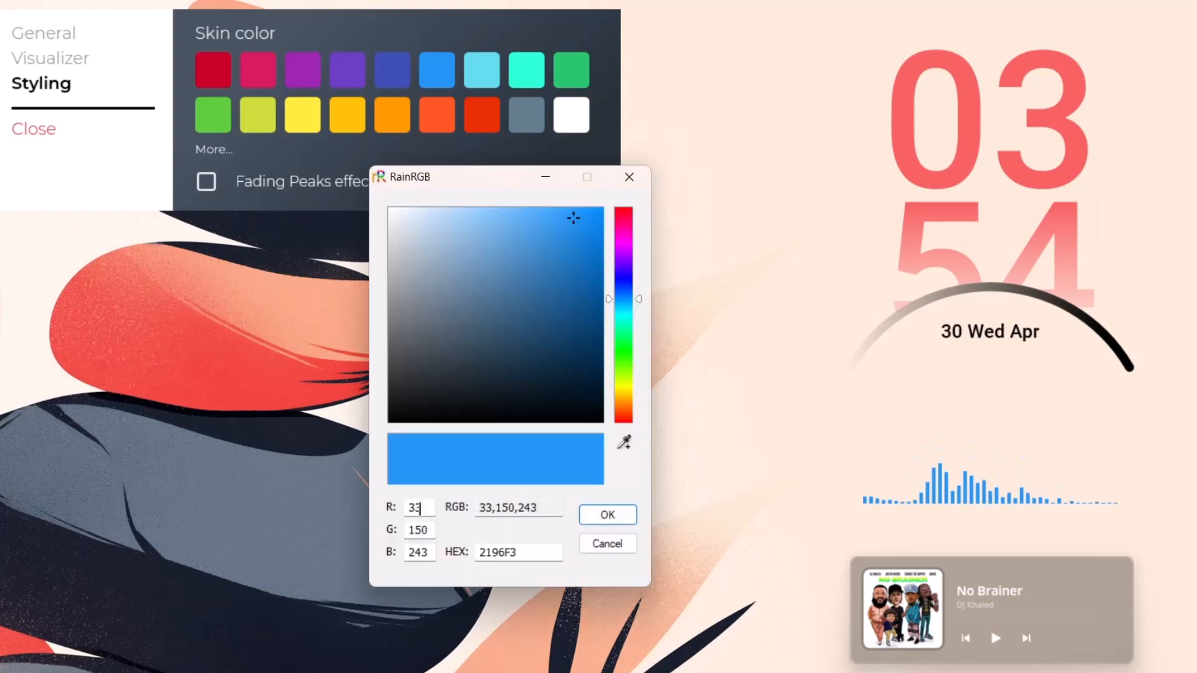
pyautogui.click(424, 508)
pyautogui.press('BackSpace')
pyautogui.press('BackSpace')
pyautogui.write('245')
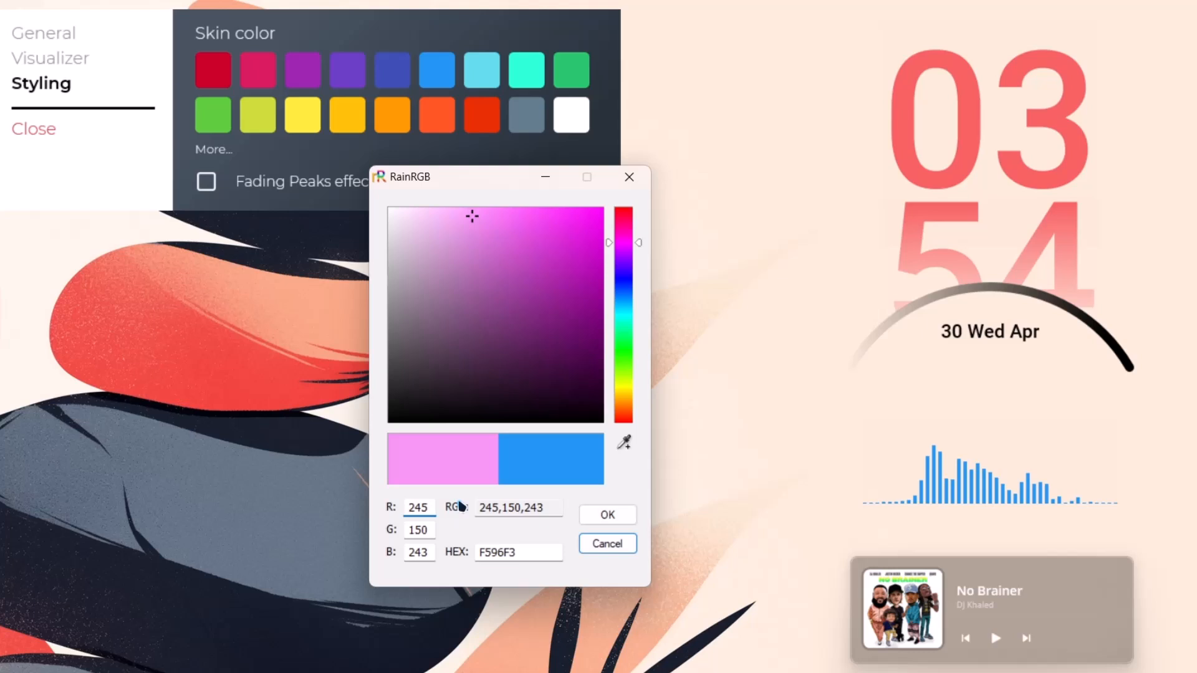
pyautogui.doubleClick(410, 530)
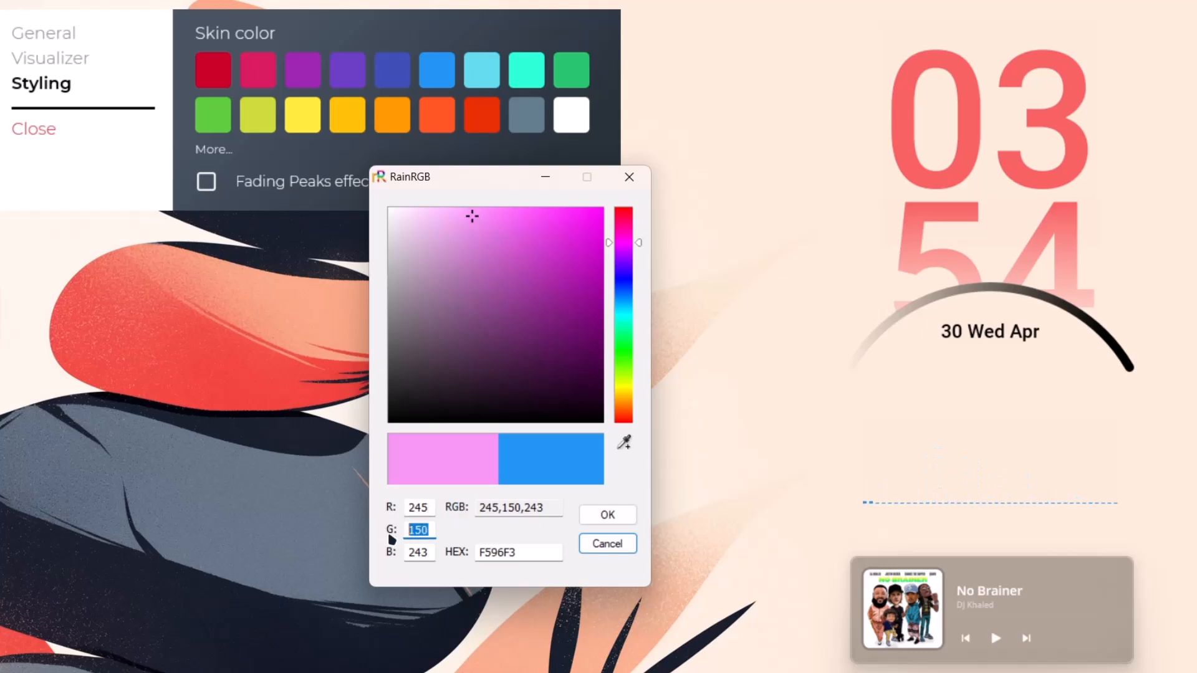
pyautogui.write('9')
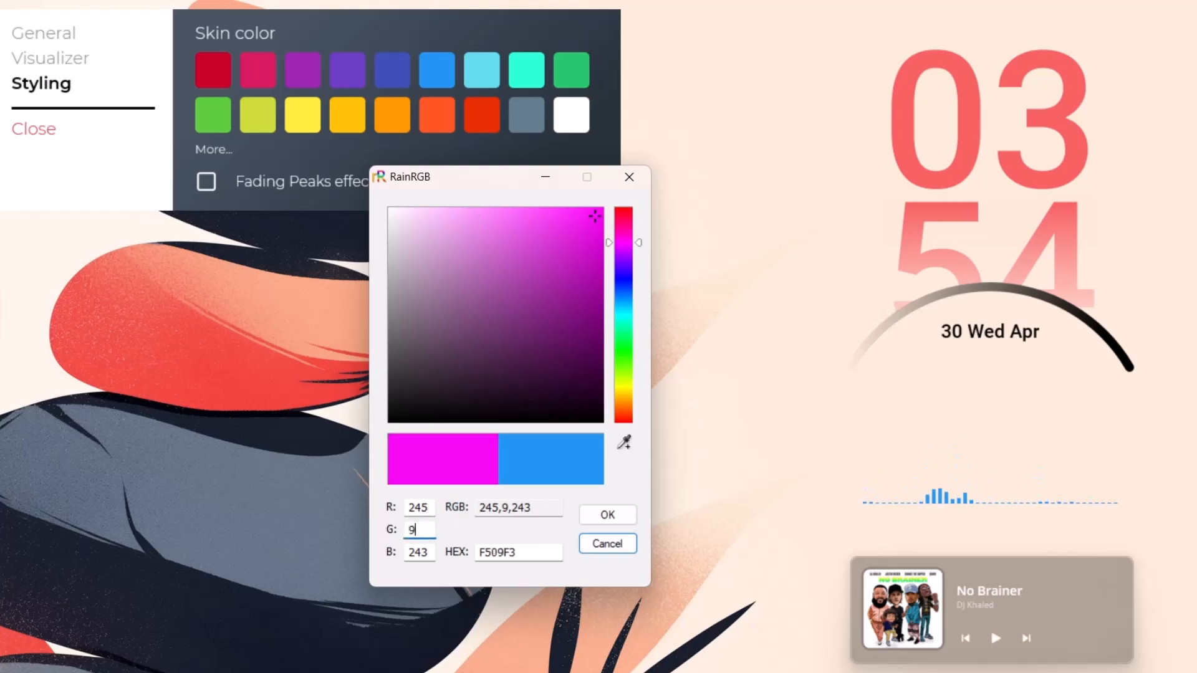
pyautogui.write('8')
pyautogui.doubleClick(413, 552)
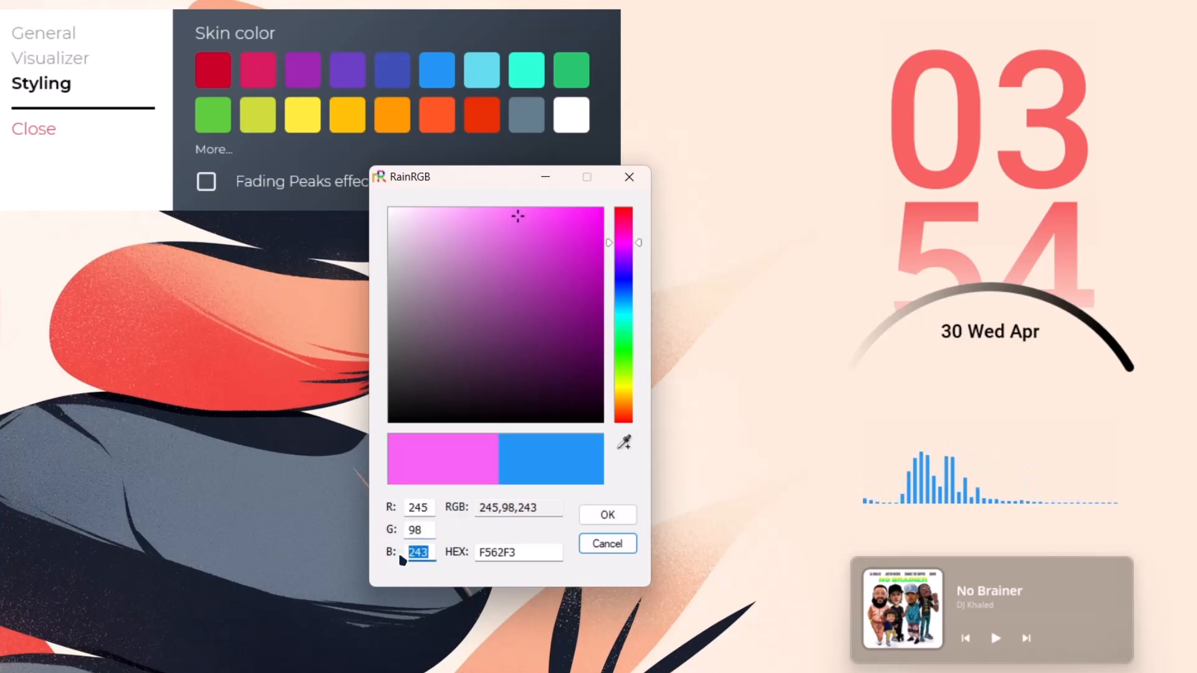
pyautogui.write('98')
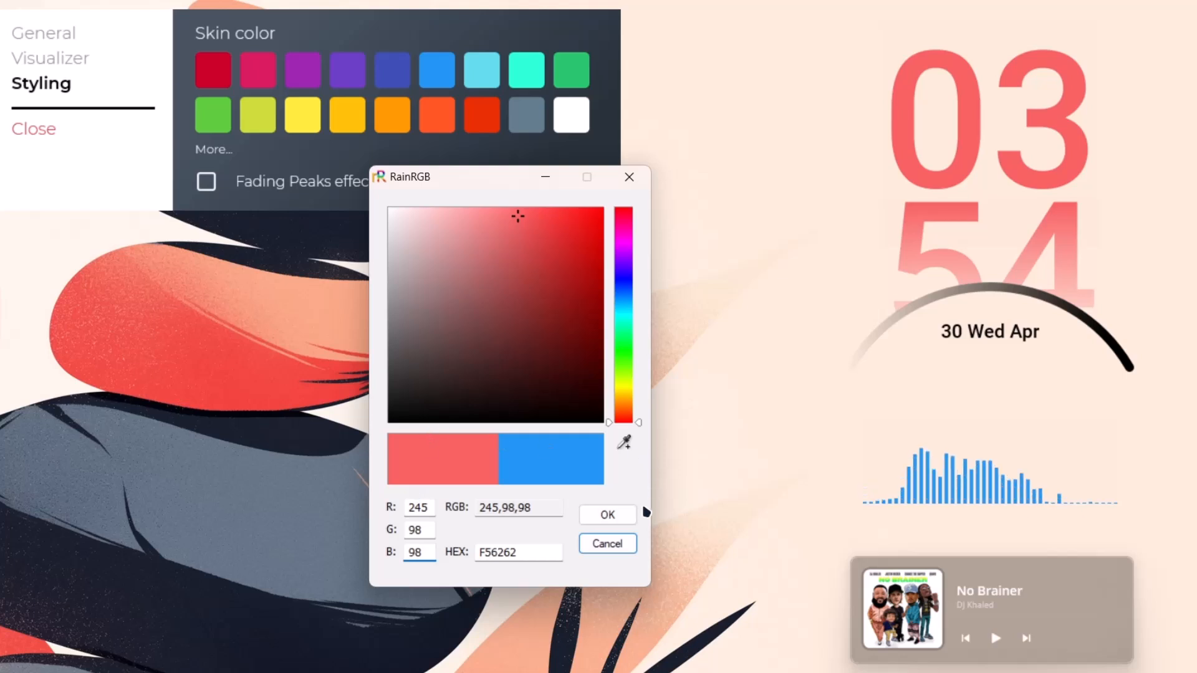
pyautogui.click(610, 515)
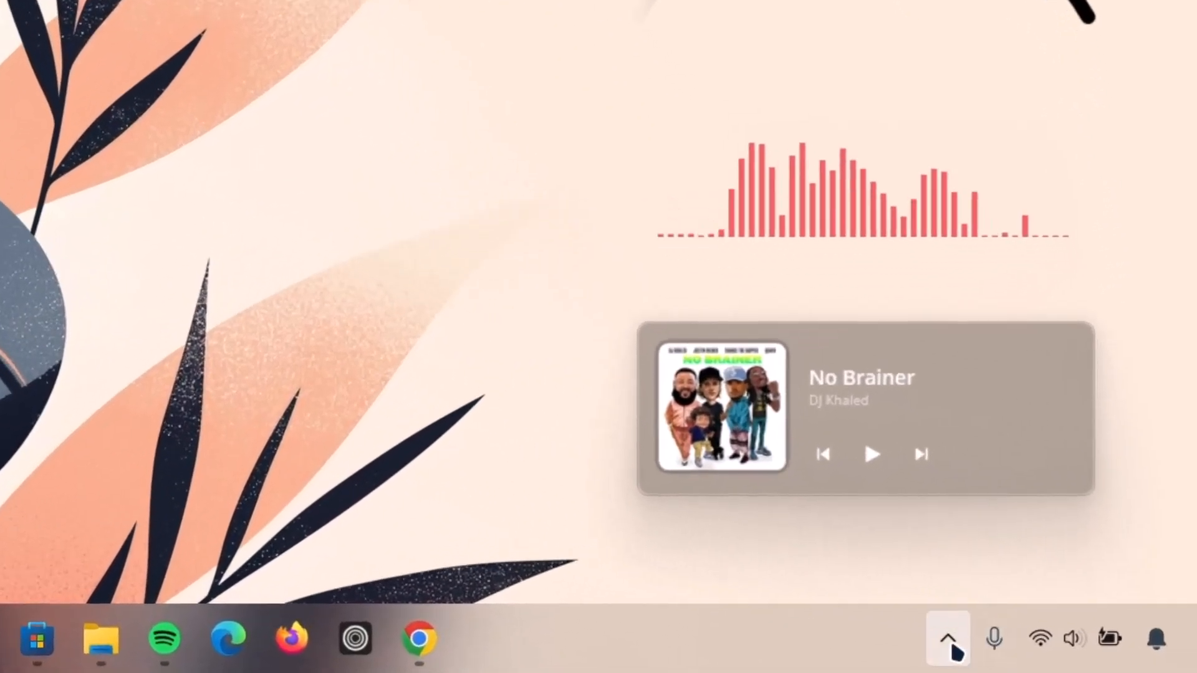
# Open the Rainmeter manager and load Clone.ini from the Fountain of Colors skin's Clone folder
pyautogui.click(1063, 656)
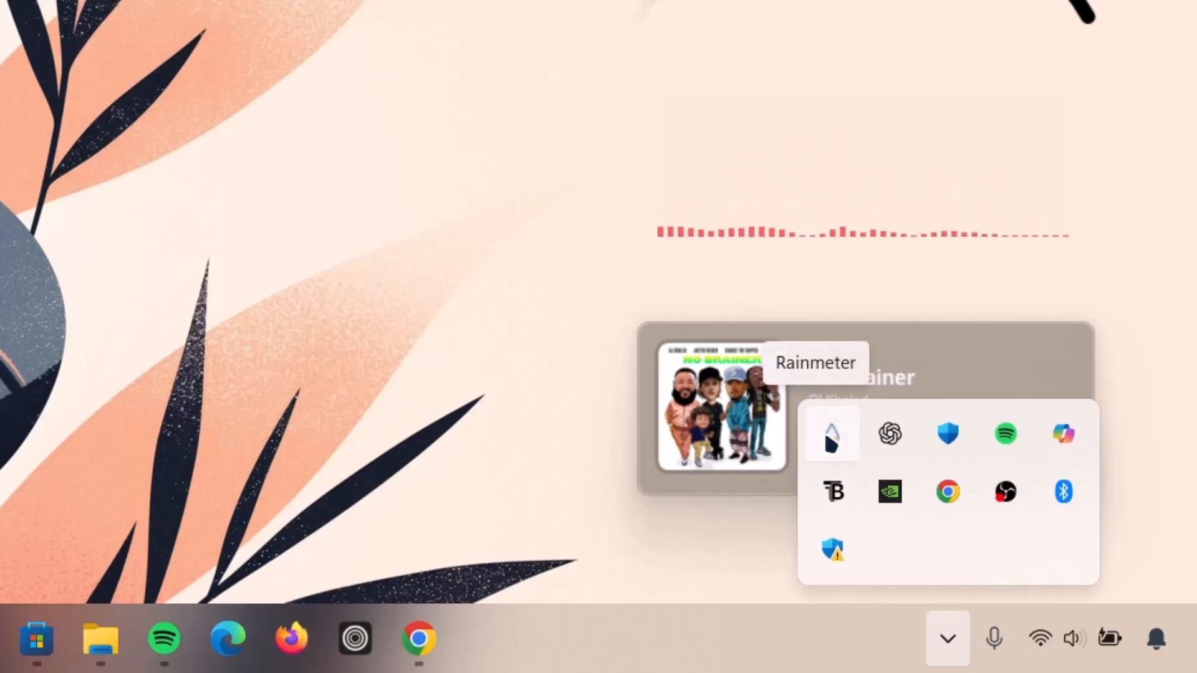
pyautogui.click(831, 437)
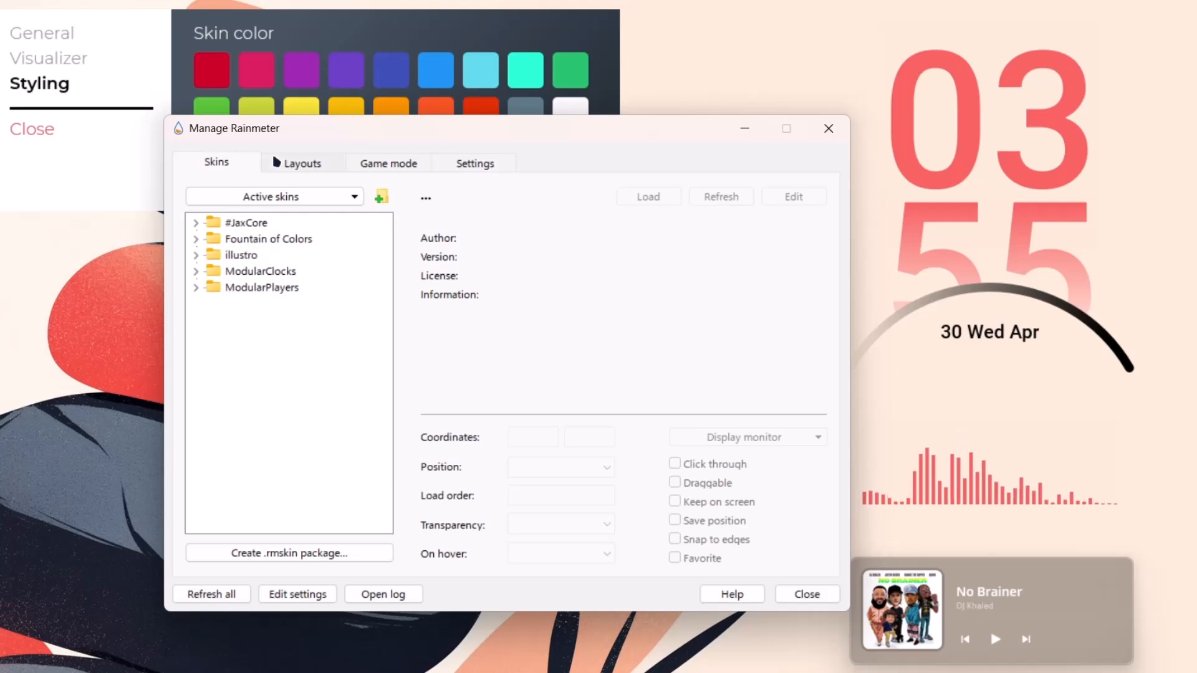
pyautogui.click(197, 239)
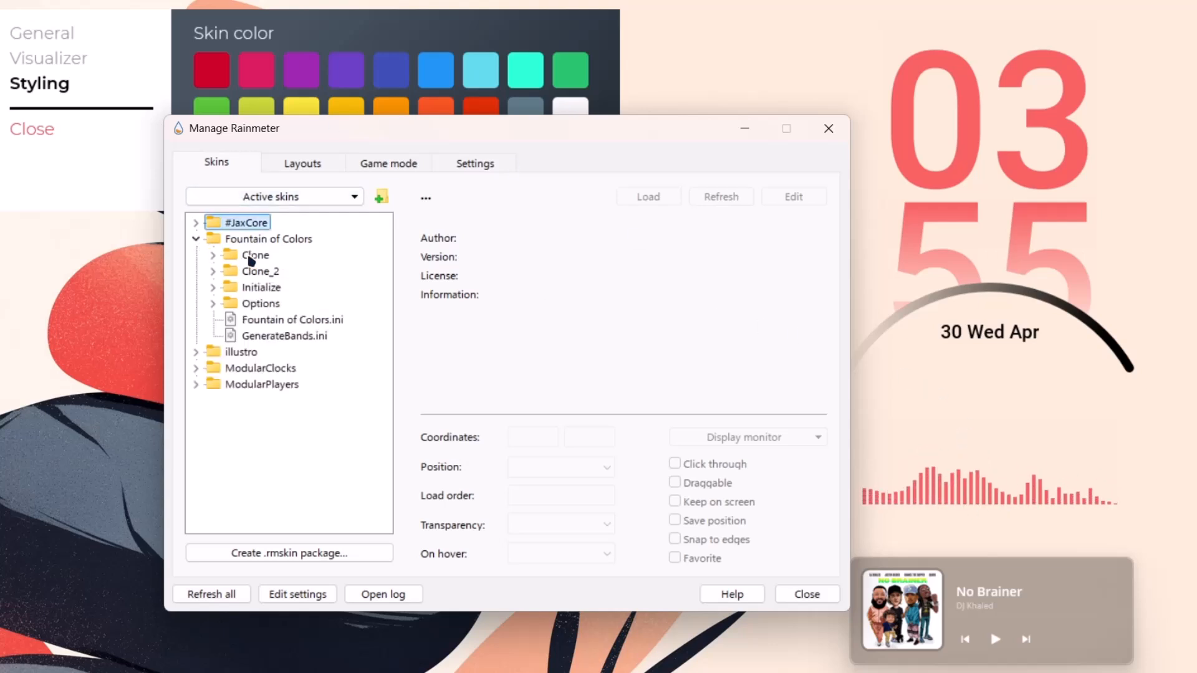
pyautogui.click(212, 256)
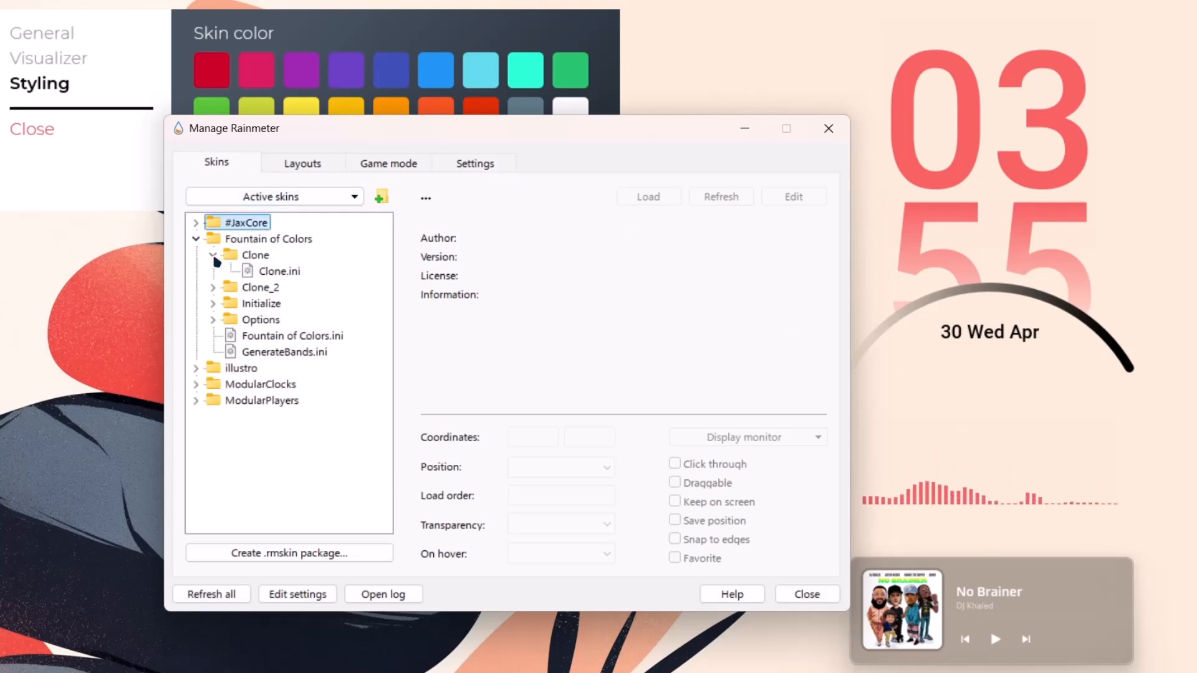
pyautogui.click(277, 271)
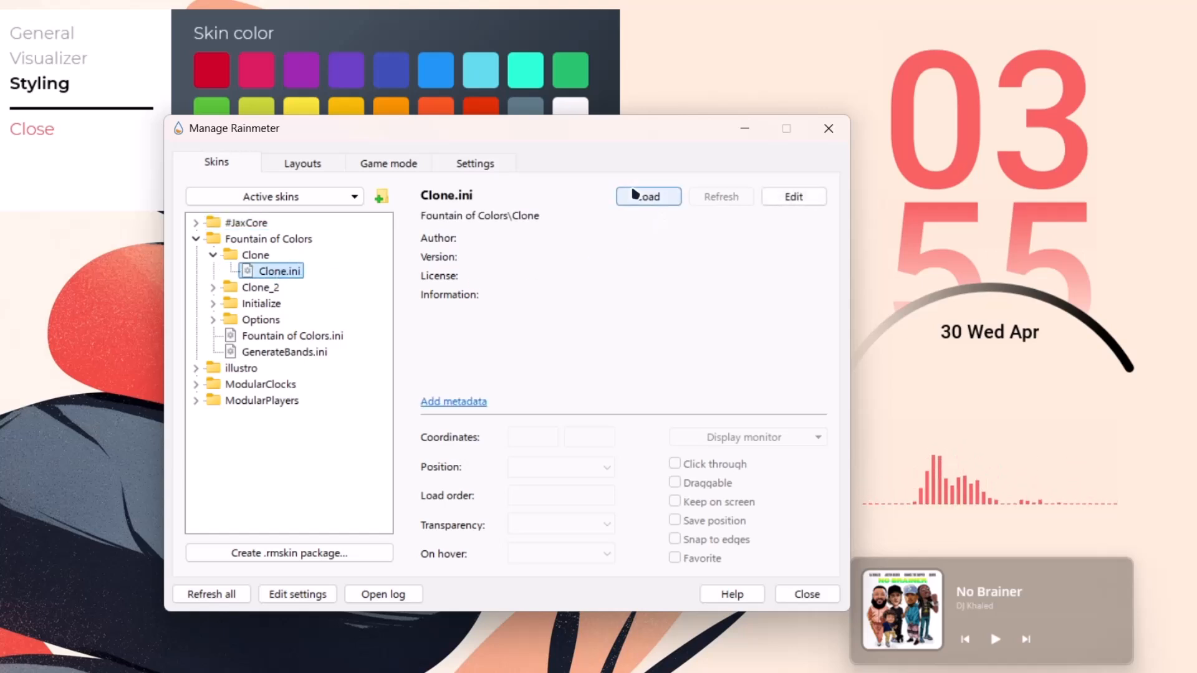
pyautogui.click(648, 197)
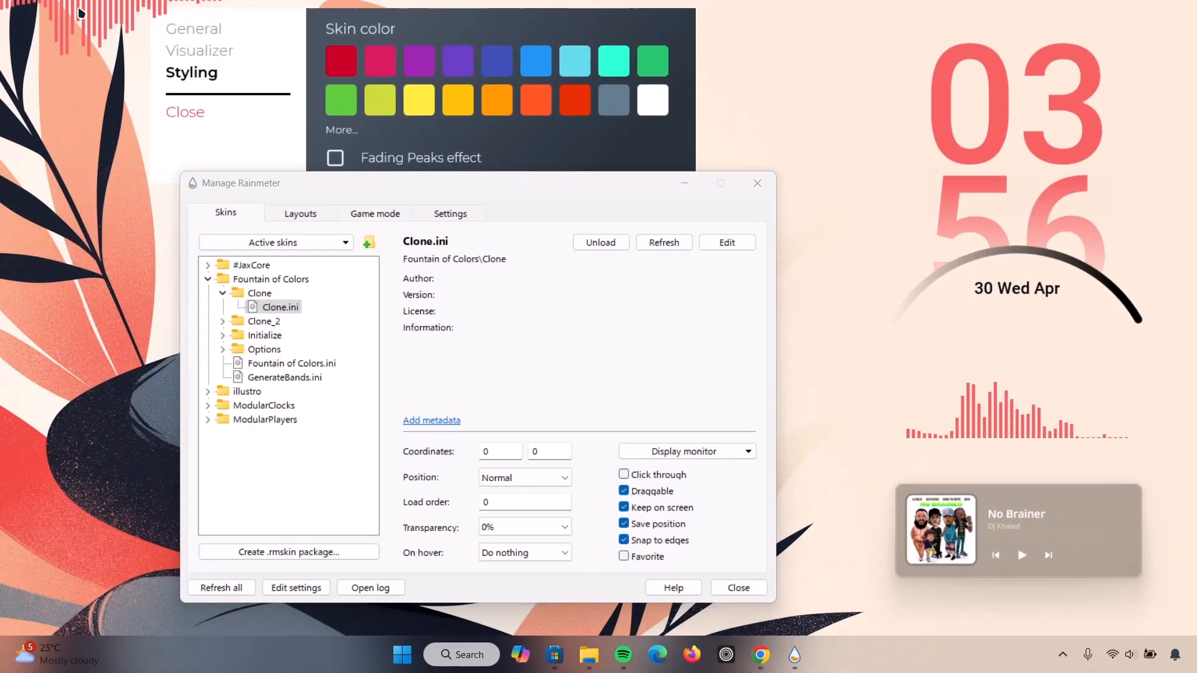
# Align the cloned visualizer directly above the original, at coordinates of about 1163, 511, and close the Rainmeter manager
pyautogui.moveTo(85, 17)
pyautogui.mouseDown()
pyautogui.moveTo(185, 109)
pyautogui.moveTo(511, 176)
pyautogui.moveTo(905, 387)
pyautogui.mouseUp()
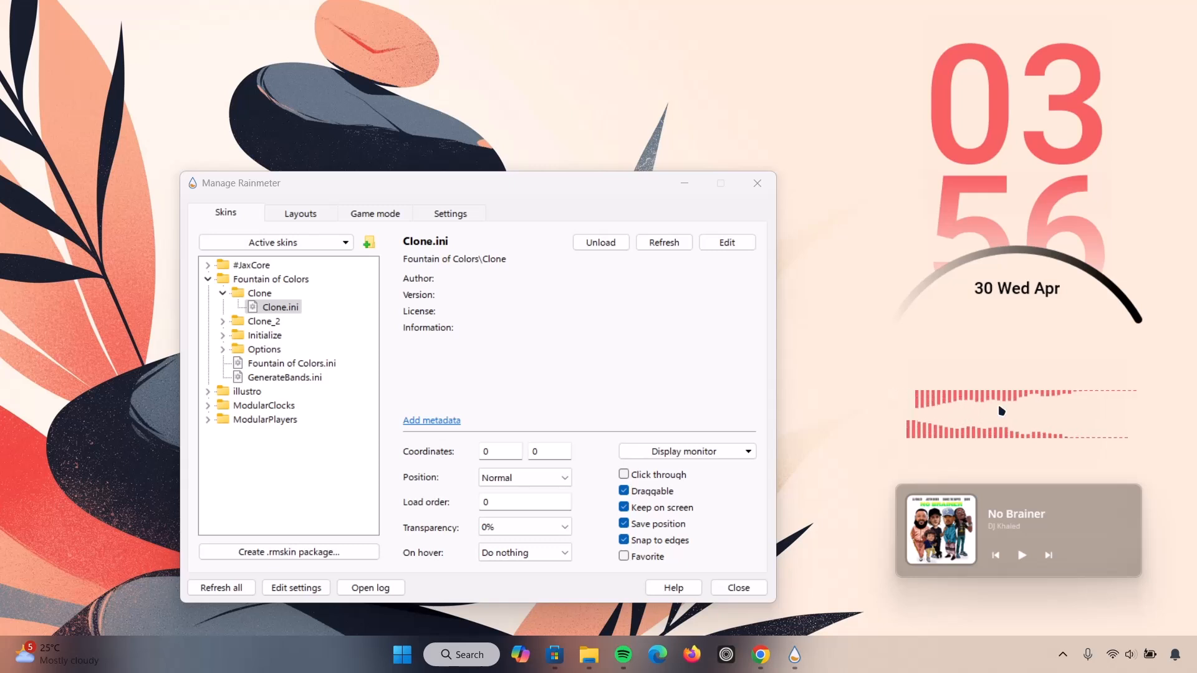
pyautogui.moveTo(996, 405); pyautogui.dragTo(958, 356)
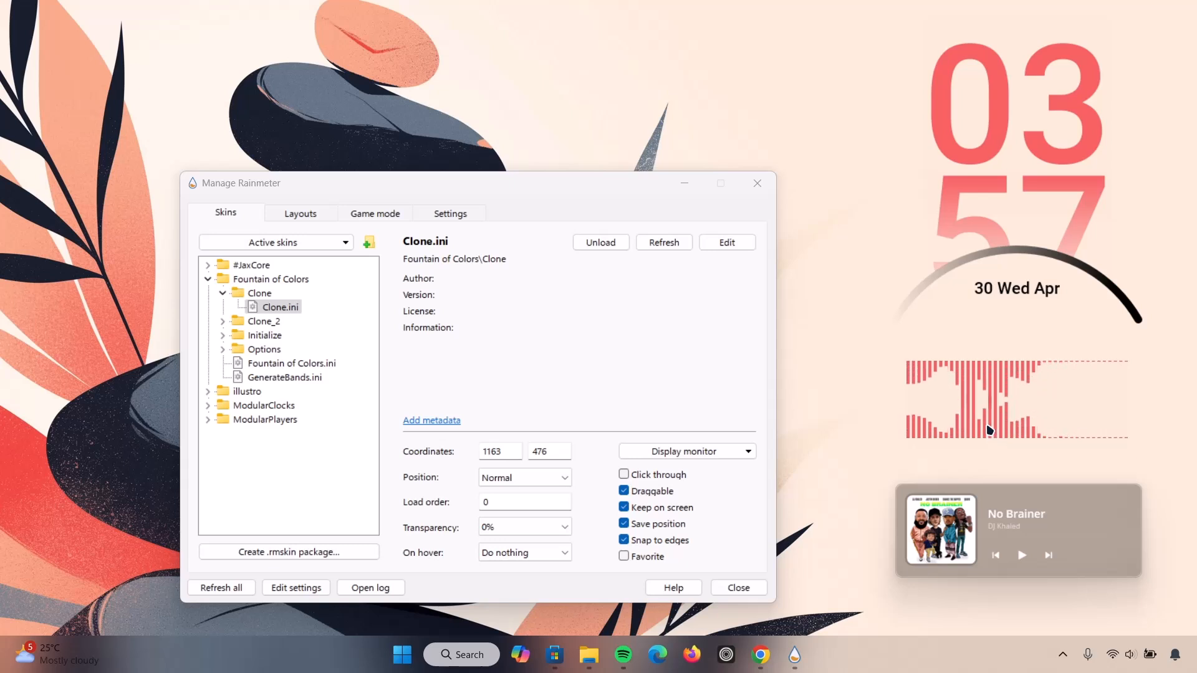
pyautogui.moveTo(987, 412); pyautogui.dragTo(977, 340)
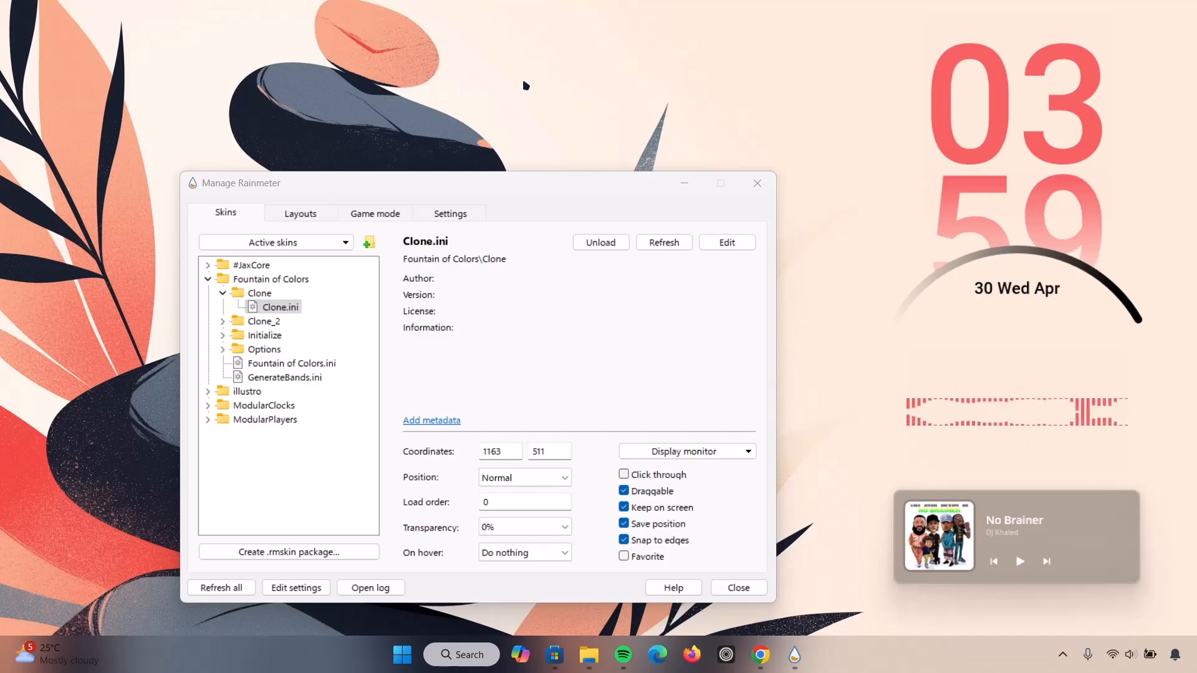
pyautogui.click(207, 282)
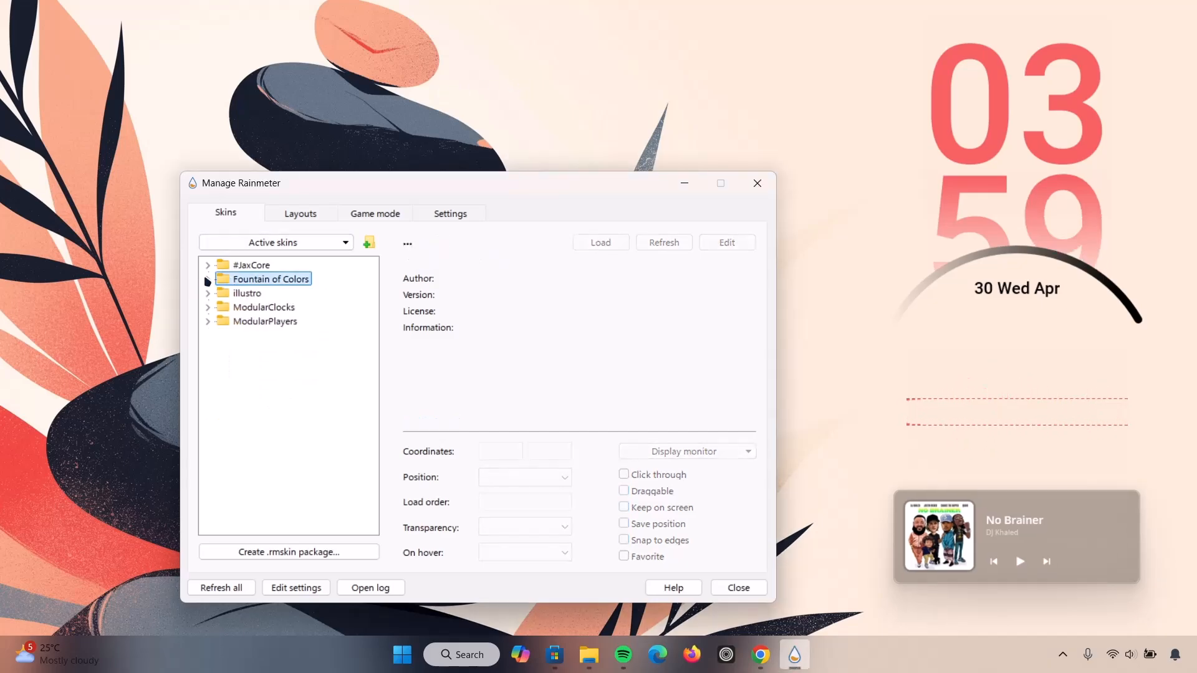
pyautogui.click(758, 184)
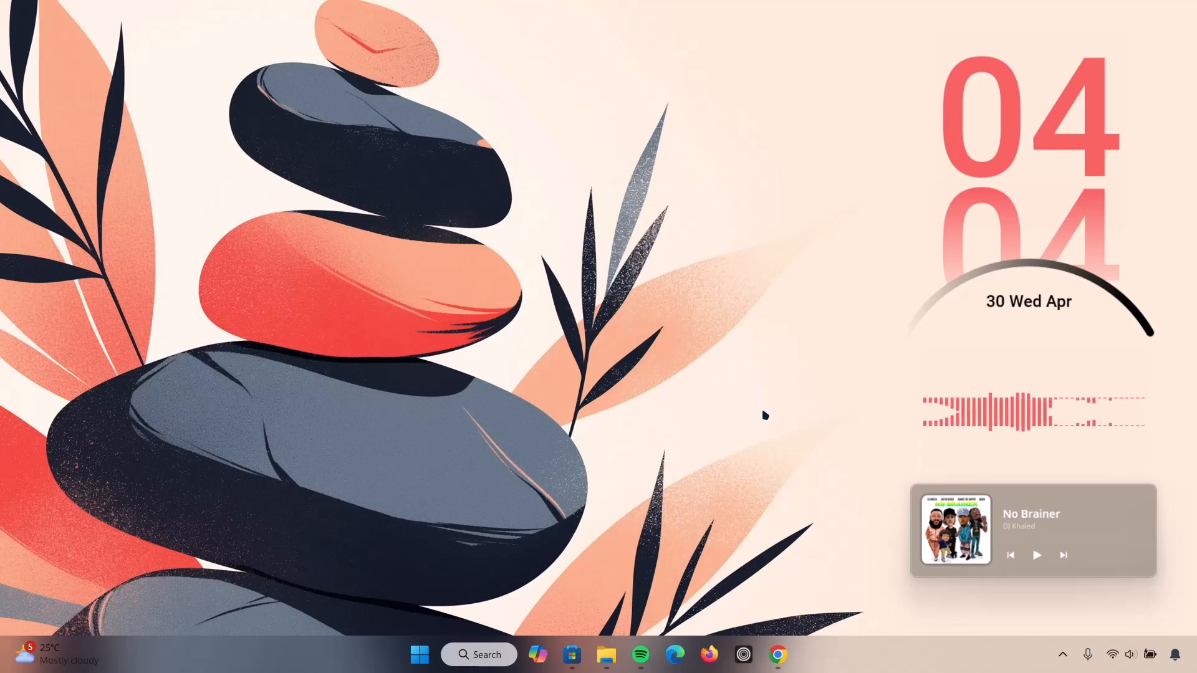
# Reopen the visualizer's settings and enable Invert audio spectrum
pyautogui.doubleClick(974, 409)
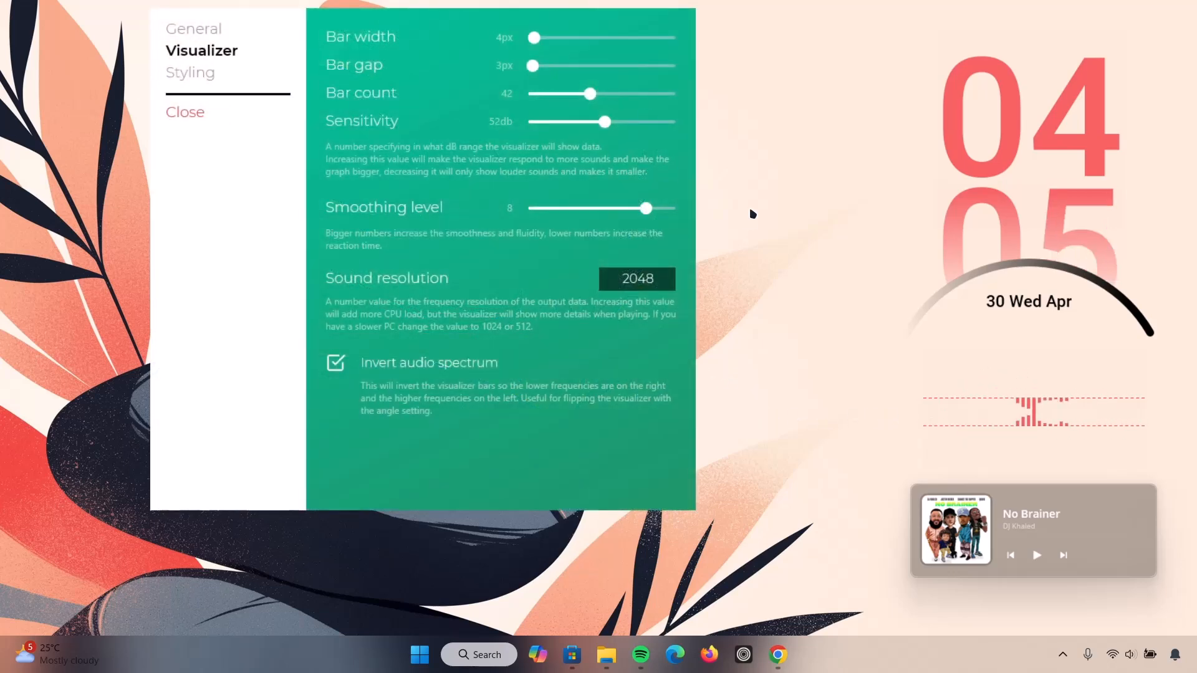
# Close the visualizer's settings with the inverted audio spectrum applied
pyautogui.click(179, 114)
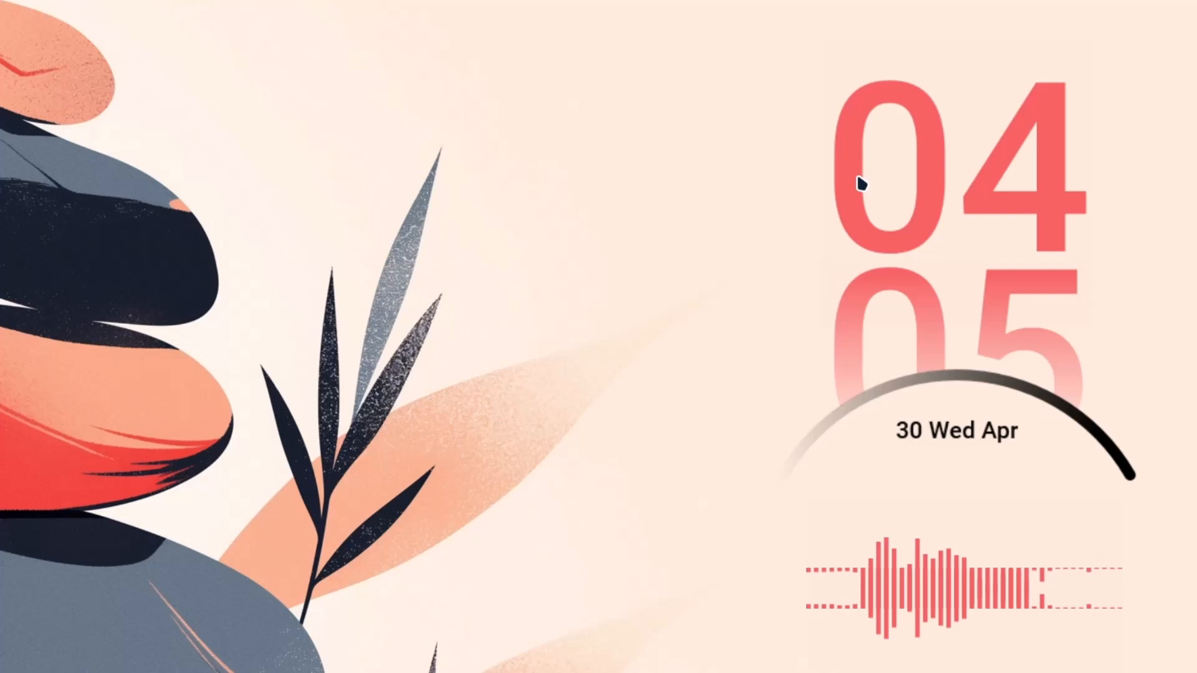
# Open the ModularClocks clock widget's configuration in Core, view its information page, and close the settings window
pyautogui.rightClick(861, 183)
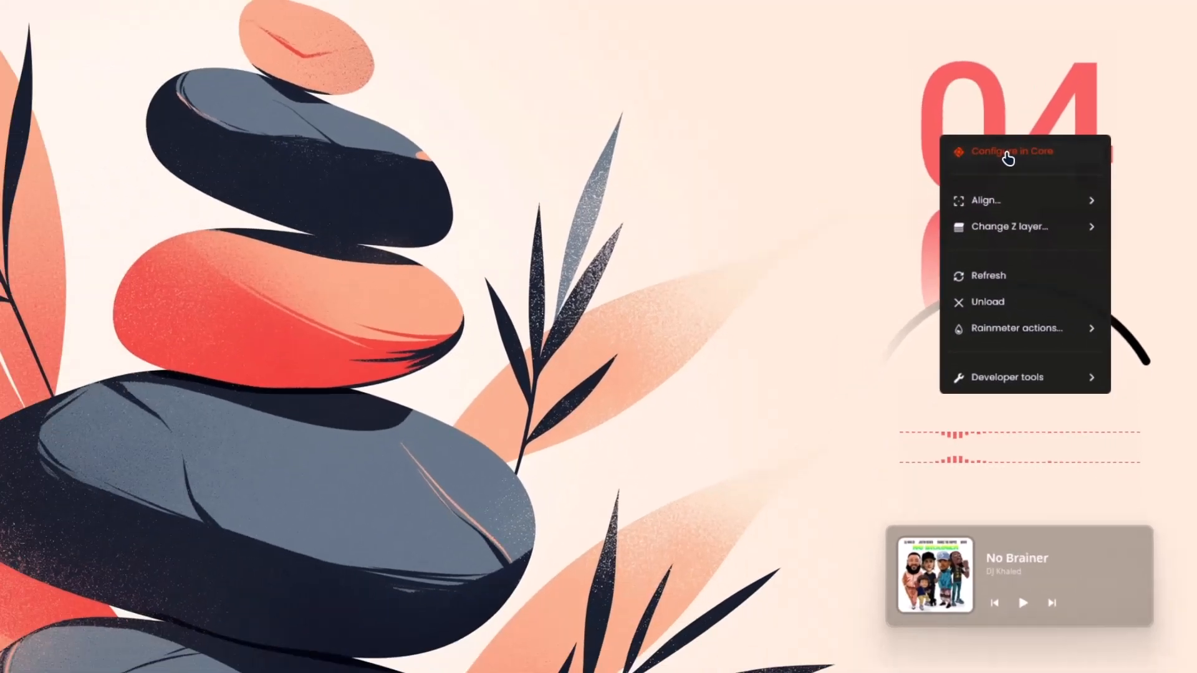
pyautogui.click(1008, 159)
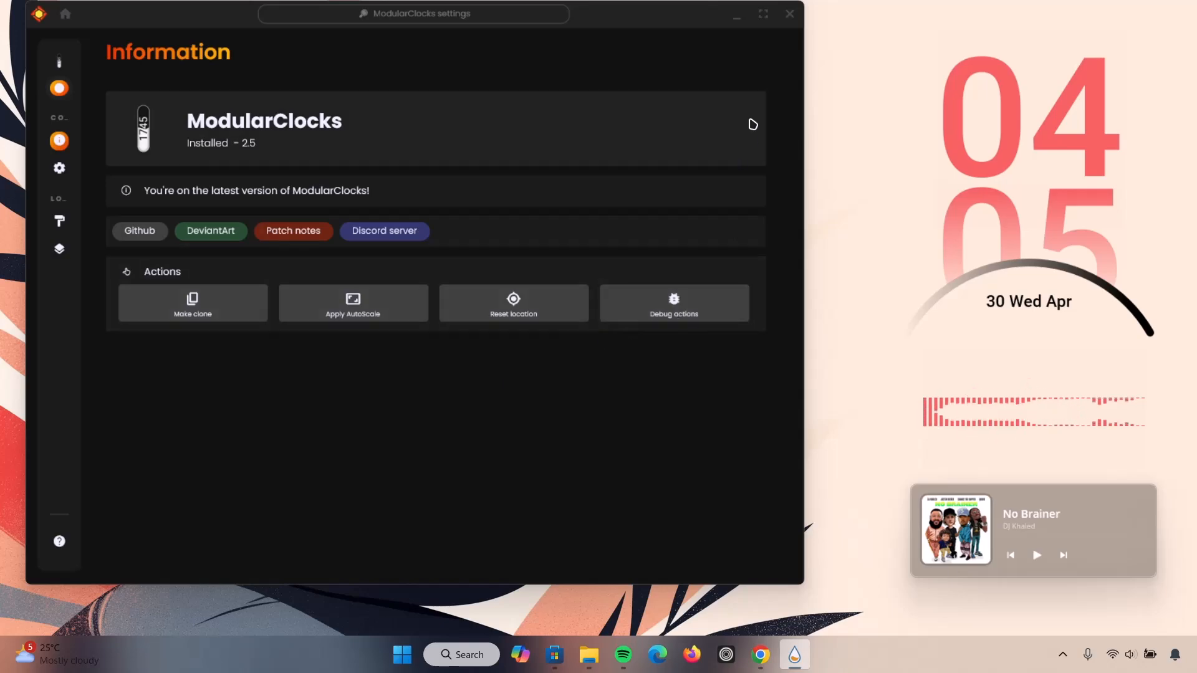
pyautogui.click(789, 14)
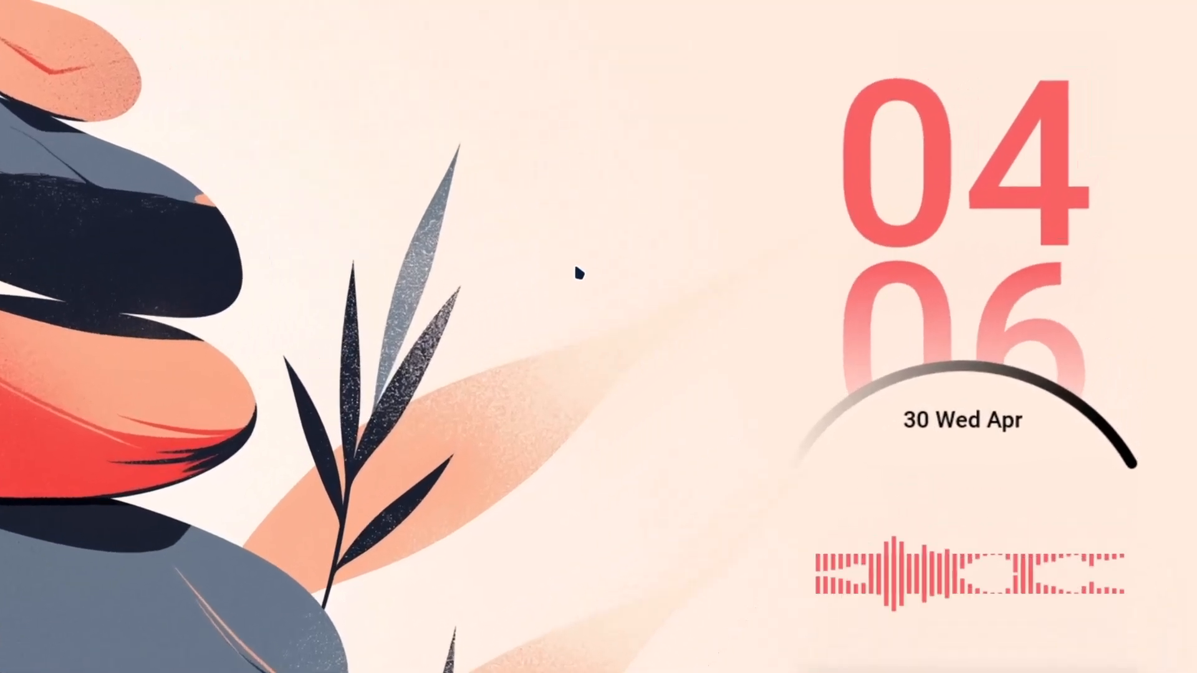
pyautogui.click(748, 194)
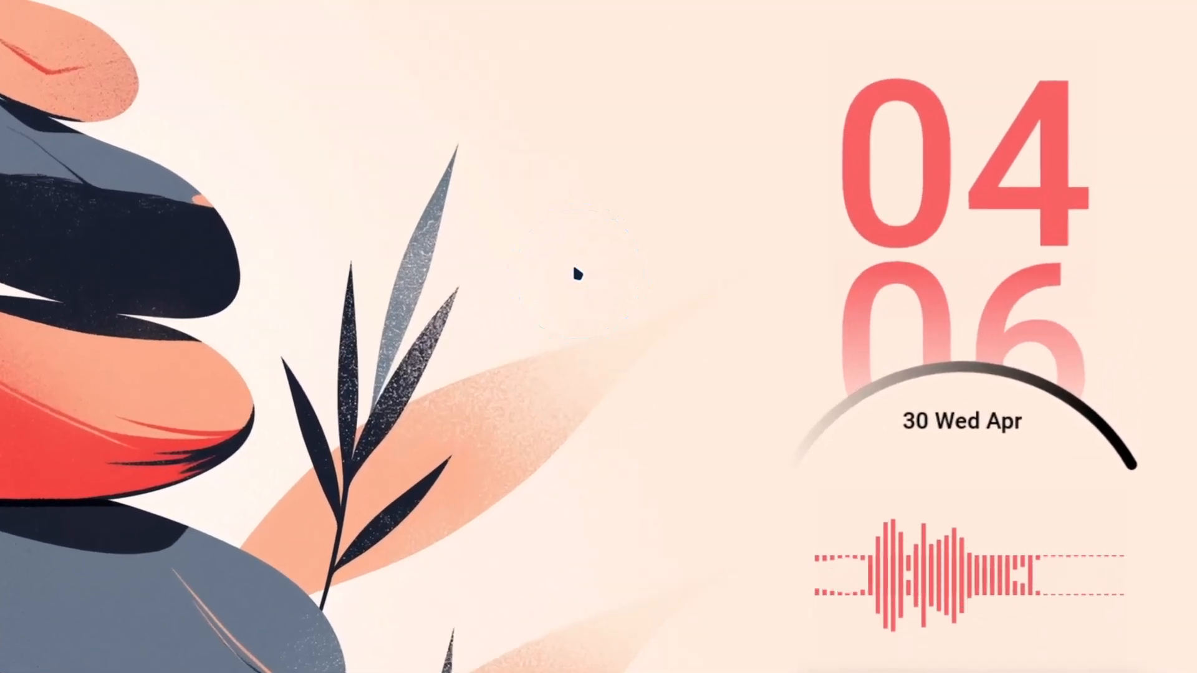
pyautogui.click(577, 273)
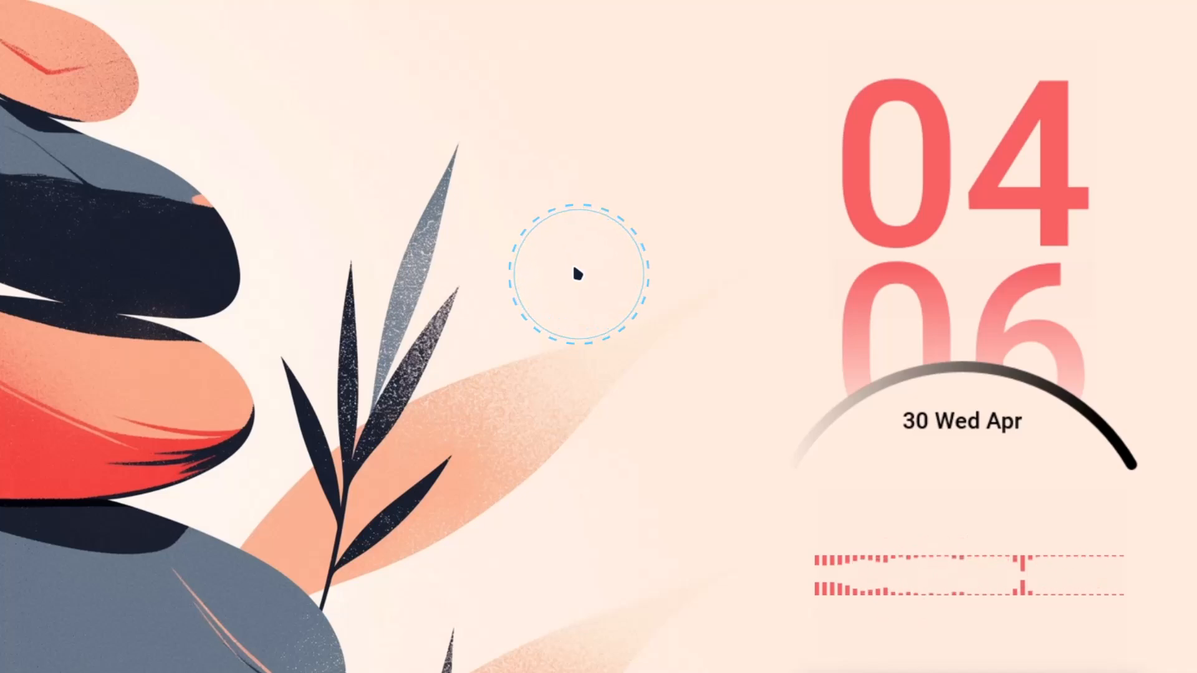
pyautogui.click(550, 367)
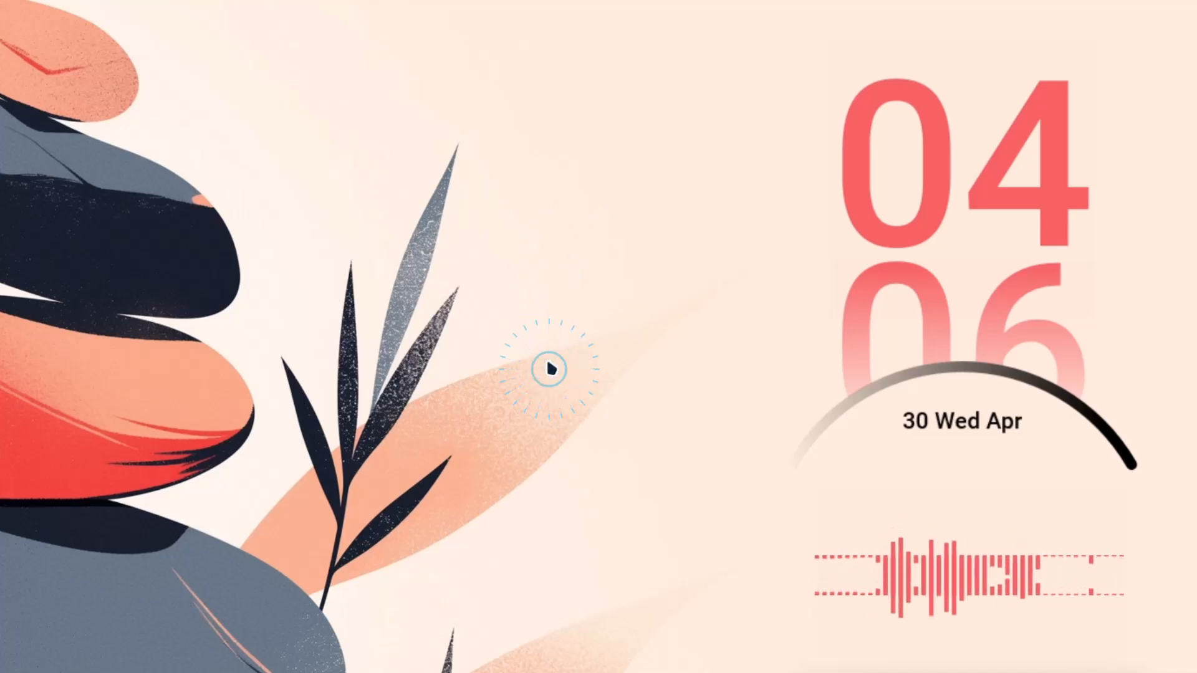